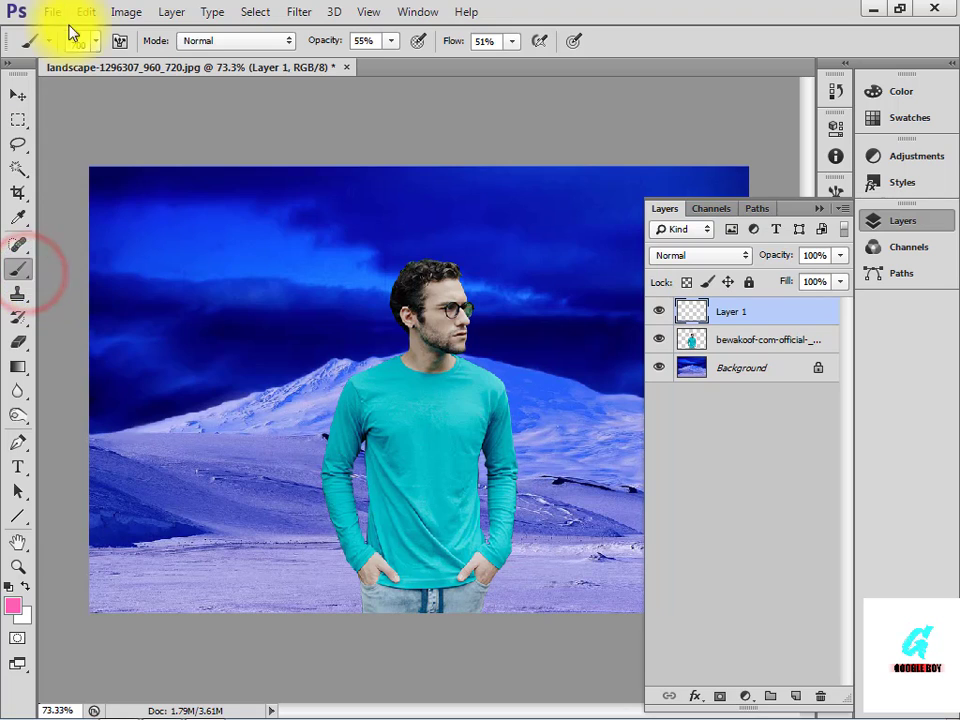
# - Set up a hard round 3 px brush in white with 100% opacity and 100% flow
pyautogui.click(88, 41)
pyautogui.doubleClick(77, 191)
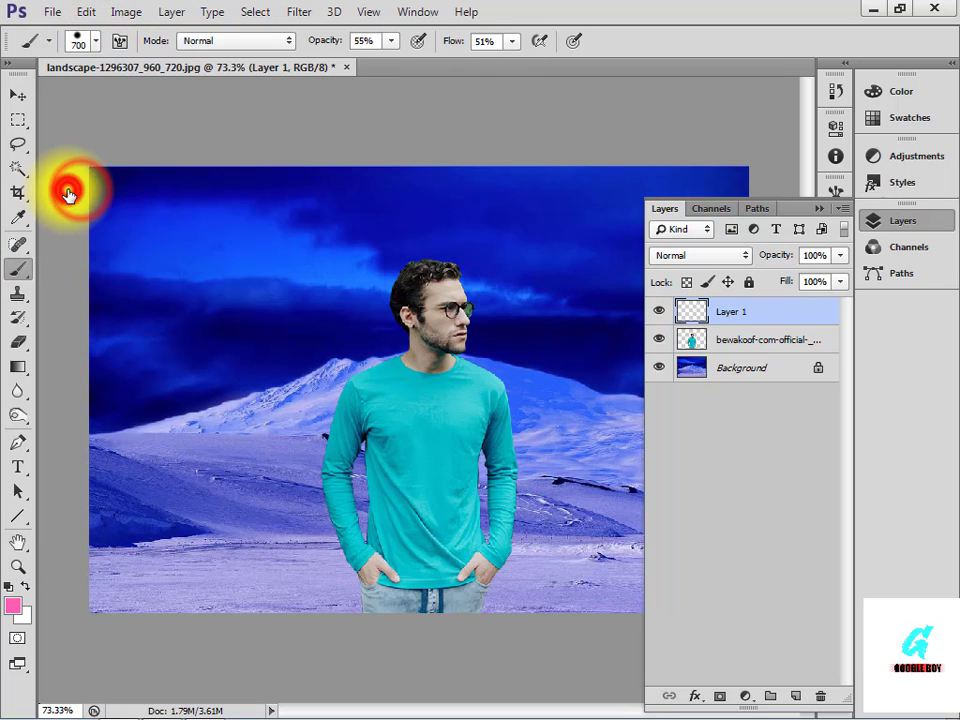
pyautogui.click(94, 41)
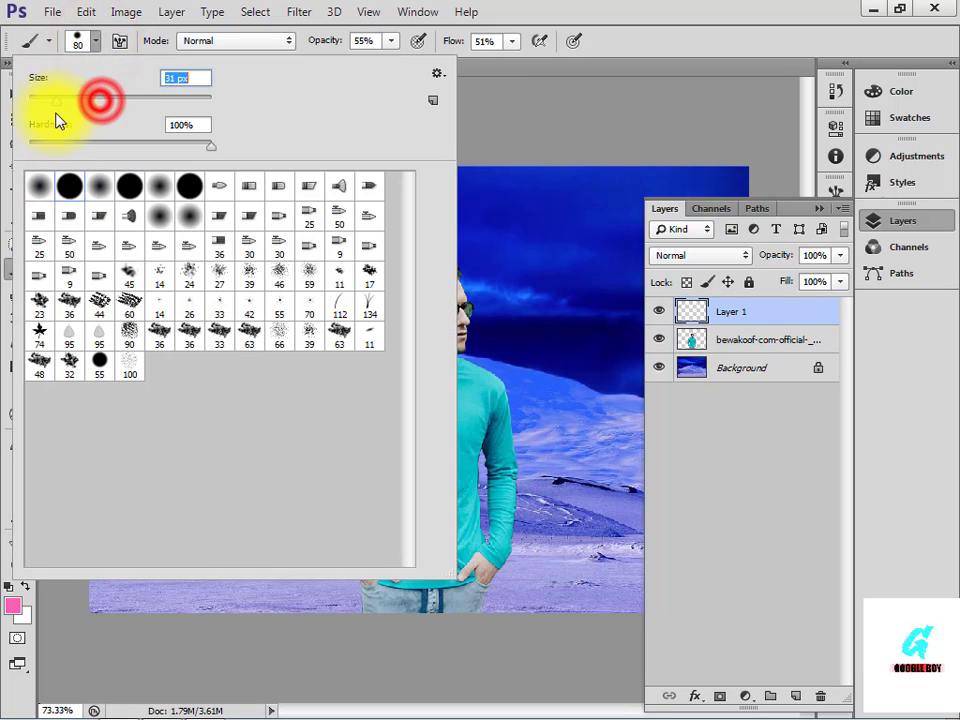
pyautogui.click(493, 120)
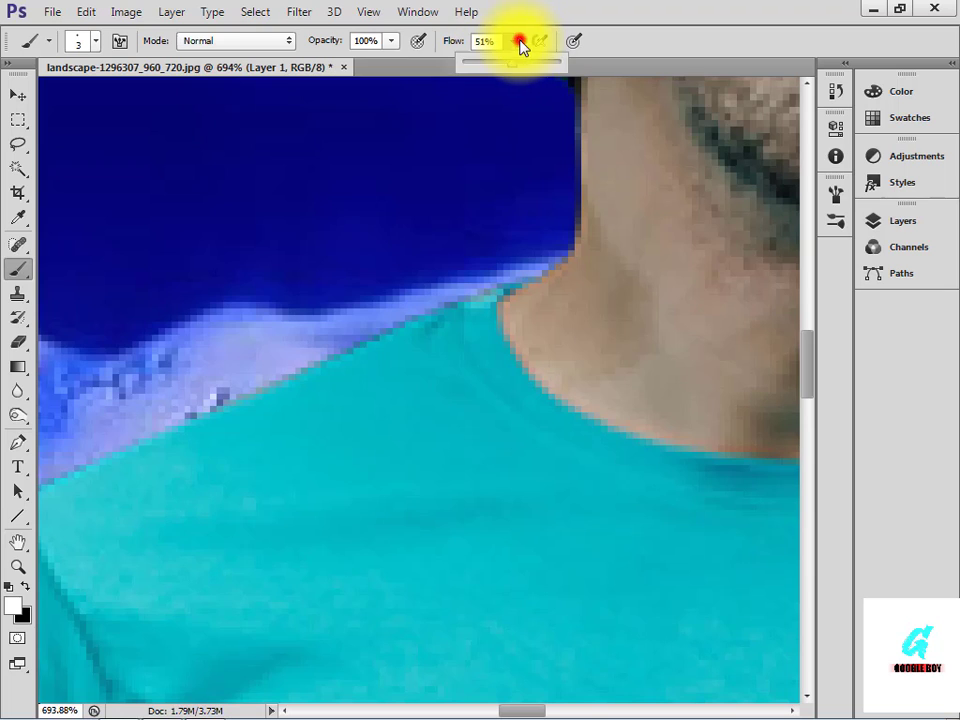
# - Paint a white outline along the shirt's left shoulder, from the neckline down toward the sleeve
pyautogui.click(505, 291)
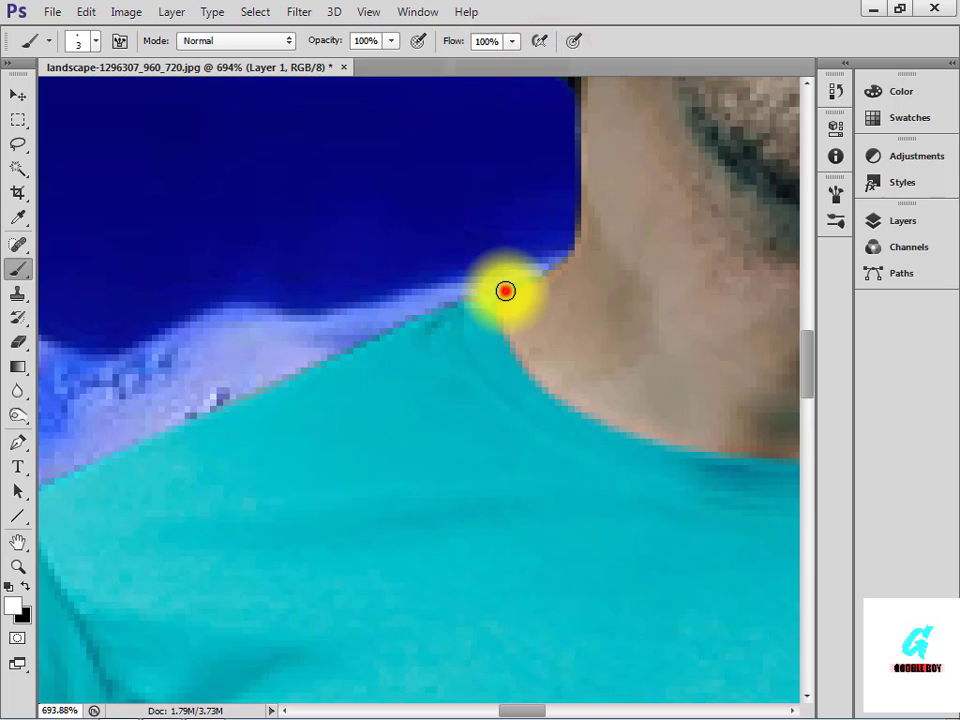
pyautogui.moveTo(462, 305)
pyautogui.mouseDown()
pyautogui.moveTo(175, 425)
pyautogui.moveTo(501, 274)
pyautogui.mouseUp()
pyautogui.scroll(-2, 501, 274)
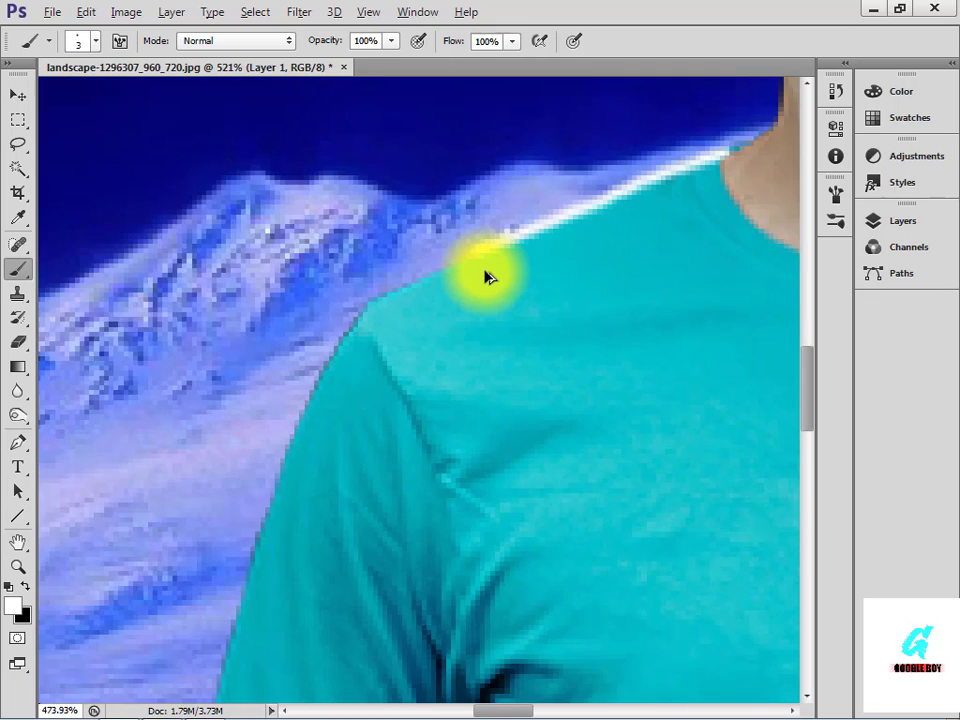
pyautogui.moveTo(470, 263); pyautogui.dragTo(453, 269)
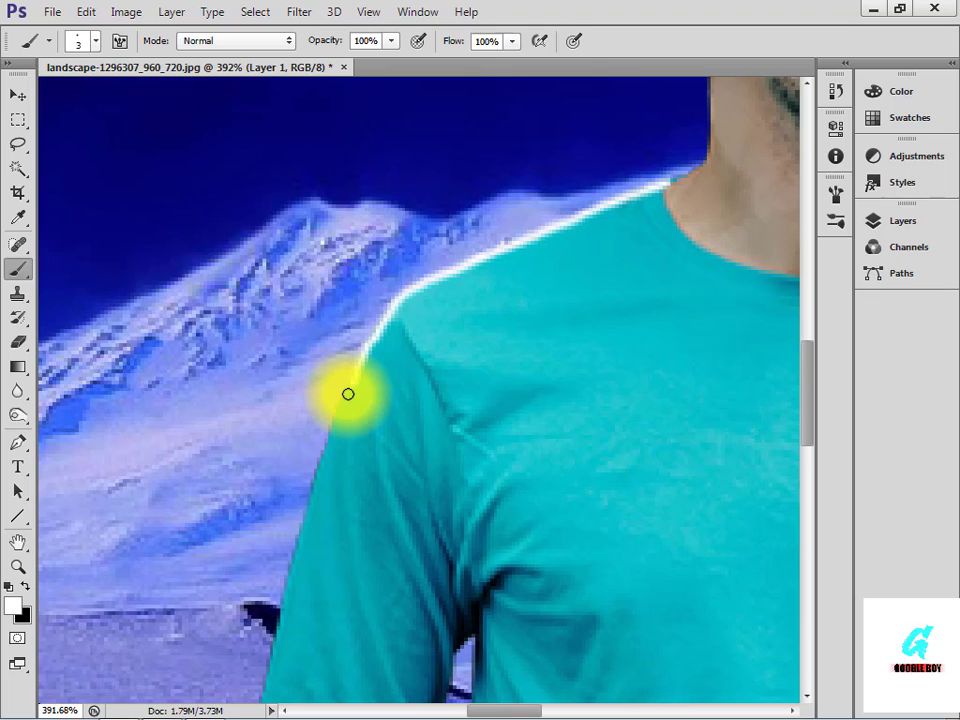
# - Continue the white outline down the outer edge of the left sleeve and around the cuff above the hand
pyautogui.moveTo(386, 504)
pyautogui.mouseDown()
pyautogui.moveTo(398, 245)
pyautogui.moveTo(360, 321)
pyautogui.moveTo(334, 451)
pyautogui.moveTo(371, 231)
pyautogui.mouseUp()
pyautogui.moveTo(344, 287)
pyautogui.mouseDown()
pyautogui.moveTo(397, 516)
pyautogui.moveTo(426, 476)
pyautogui.moveTo(369, 193)
pyautogui.mouseUp()
pyautogui.moveTo(348, 251)
pyautogui.mouseDown()
pyautogui.moveTo(423, 438)
pyautogui.moveTo(469, 491)
pyautogui.moveTo(463, 461)
pyautogui.moveTo(520, 487)
pyautogui.mouseUp()
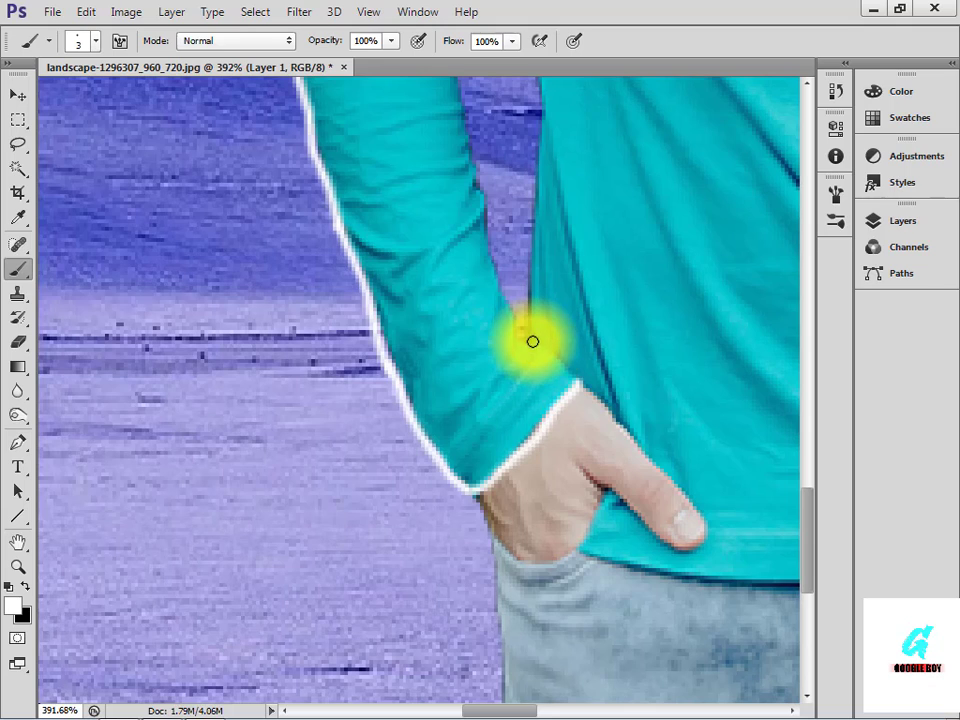
pyautogui.moveTo(541, 345); pyautogui.dragTo(582, 369)
pyautogui.hotkey('ctrl', 'z')
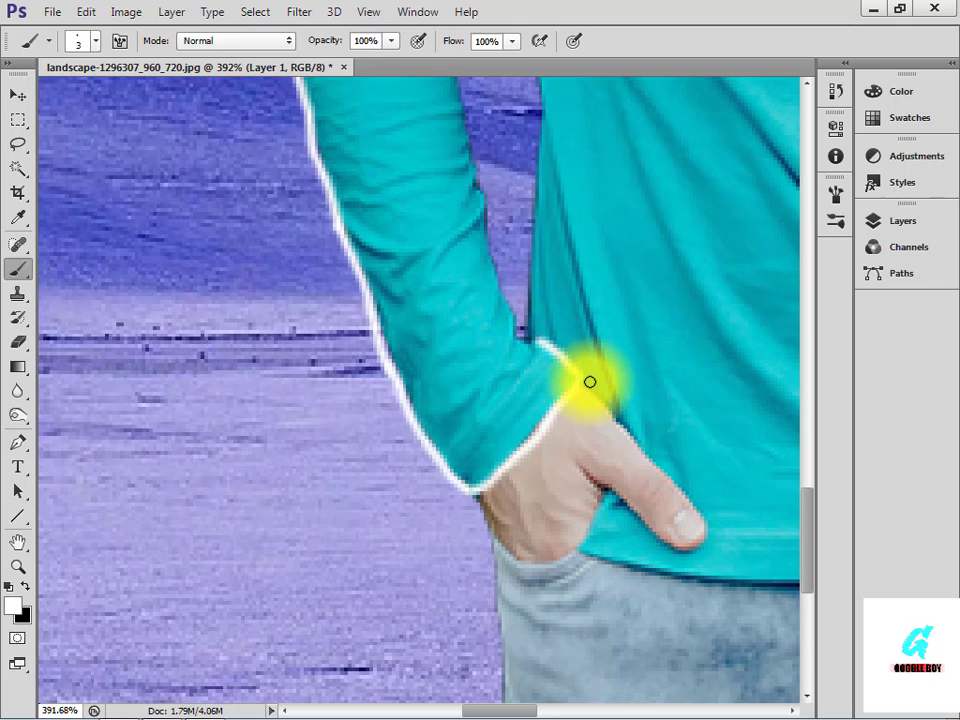
pyautogui.click(577, 373)
# - Outline the gap between torso and left arm, up the torso edge to the armpit and back down the inner sleeve to the cuff
pyautogui.moveTo(536, 193)
pyautogui.mouseDown()
pyautogui.moveTo(530, 337)
pyautogui.moveTo(528, 215)
pyautogui.moveTo(505, 460)
pyautogui.mouseUp()
pyautogui.press('space')
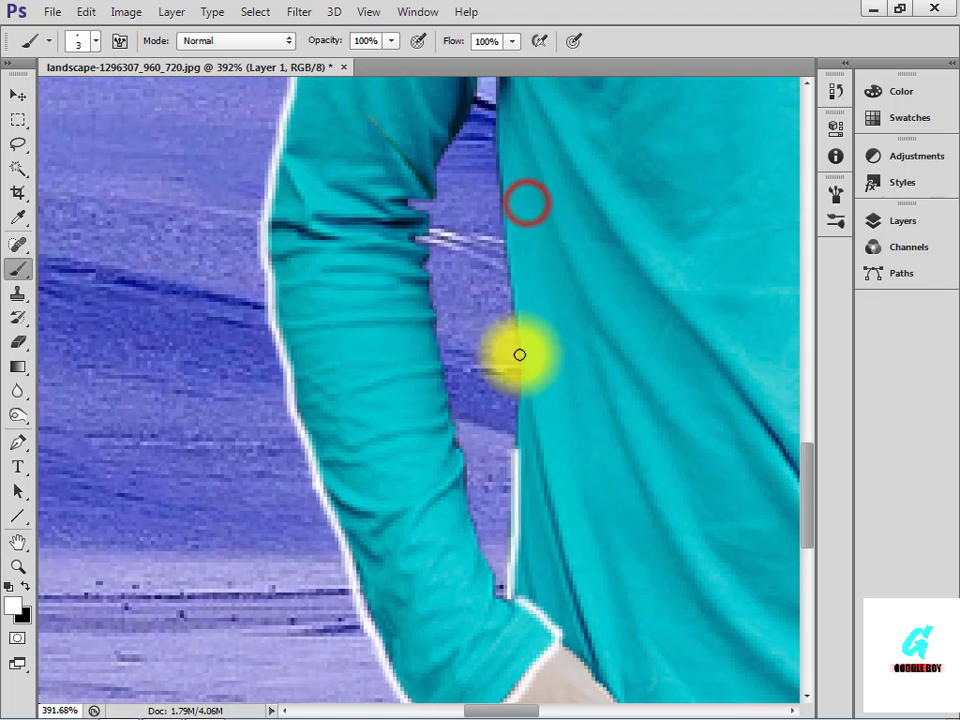
pyautogui.moveTo(524, 357); pyautogui.dragTo(510, 450)
pyautogui.moveTo(499, 223); pyautogui.dragTo(522, 368)
pyautogui.moveTo(495, 135); pyautogui.dragTo(502, 339)
pyautogui.press('space')
pyautogui.moveTo(499, 242); pyautogui.dragTo(494, 341)
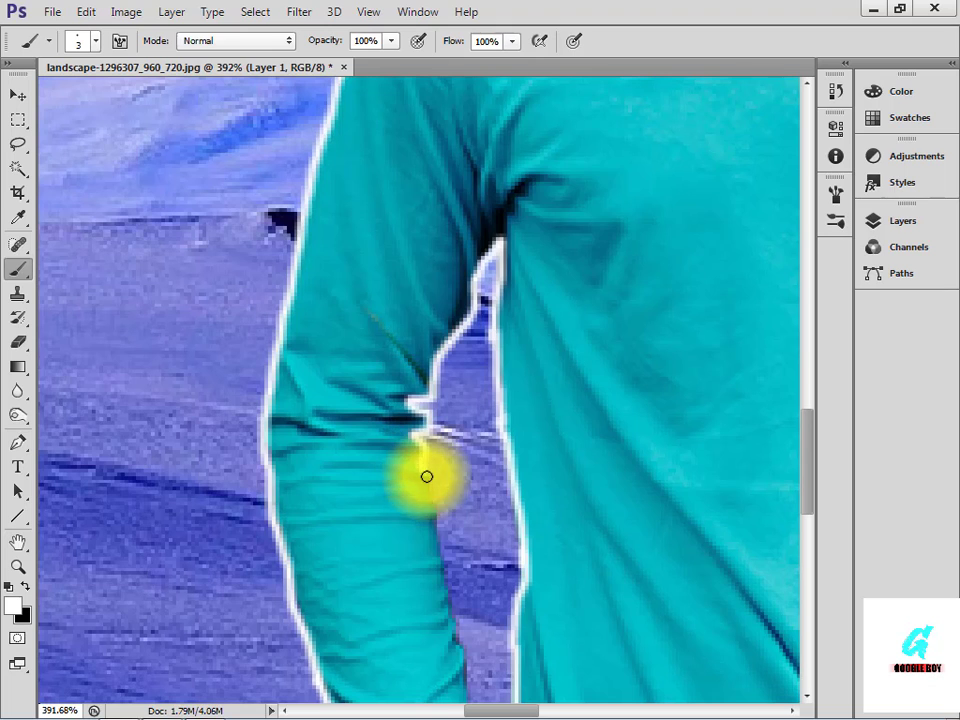
pyautogui.press('space')
pyautogui.moveTo(448, 484); pyautogui.dragTo(426, 351)
pyautogui.moveTo(417, 401); pyautogui.dragTo(421, 423)
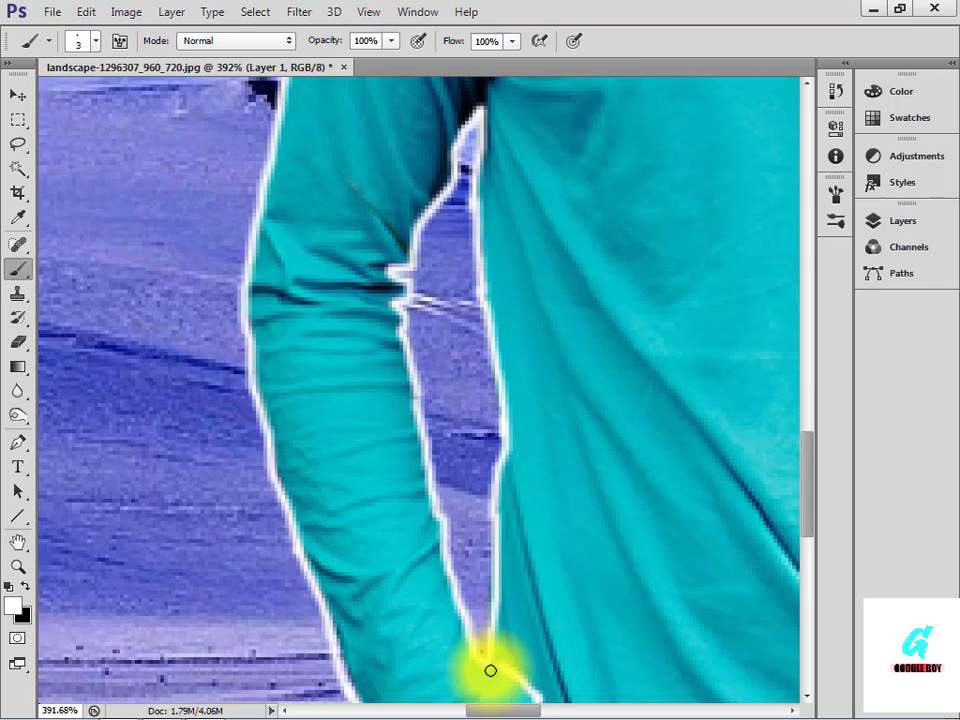
# - Trace the shirt's right shoulder from the neck and the sleeve's outer edge down to the elbow in white
pyautogui.press('space')
pyautogui.moveTo(516, 587); pyautogui.dragTo(169, 386)
pyautogui.moveTo(412, 111); pyautogui.dragTo(272, 341)
pyautogui.moveTo(317, 431); pyautogui.dragTo(253, 219)
pyautogui.scroll(-3, 253, 219)
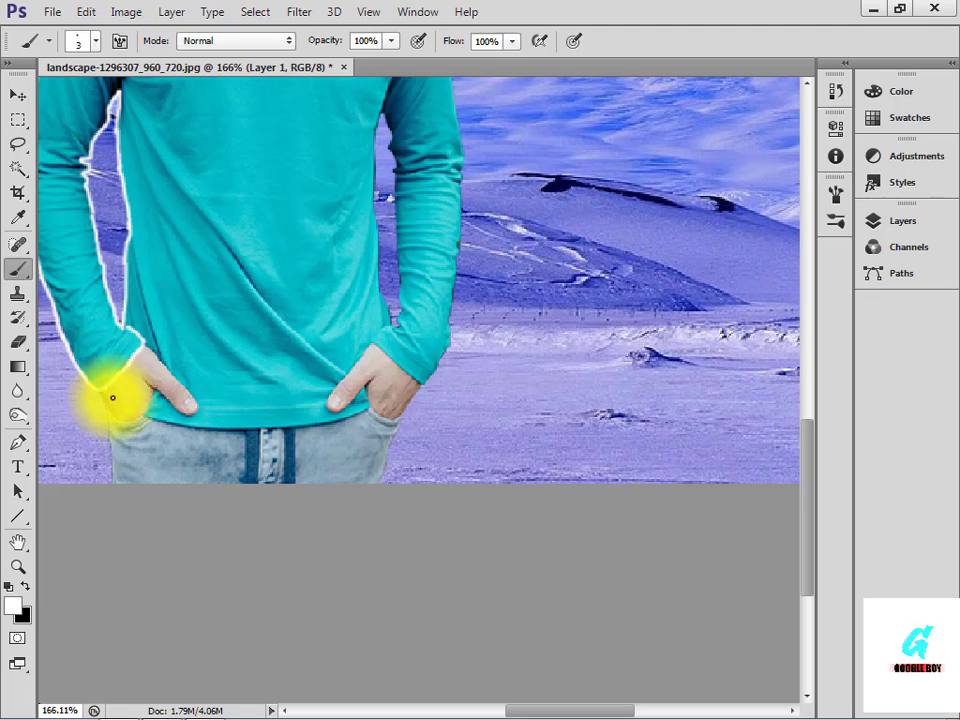
pyautogui.press('space')
pyautogui.moveTo(298, 141); pyautogui.dragTo(231, 461)
pyautogui.scroll(4, 233, 377)
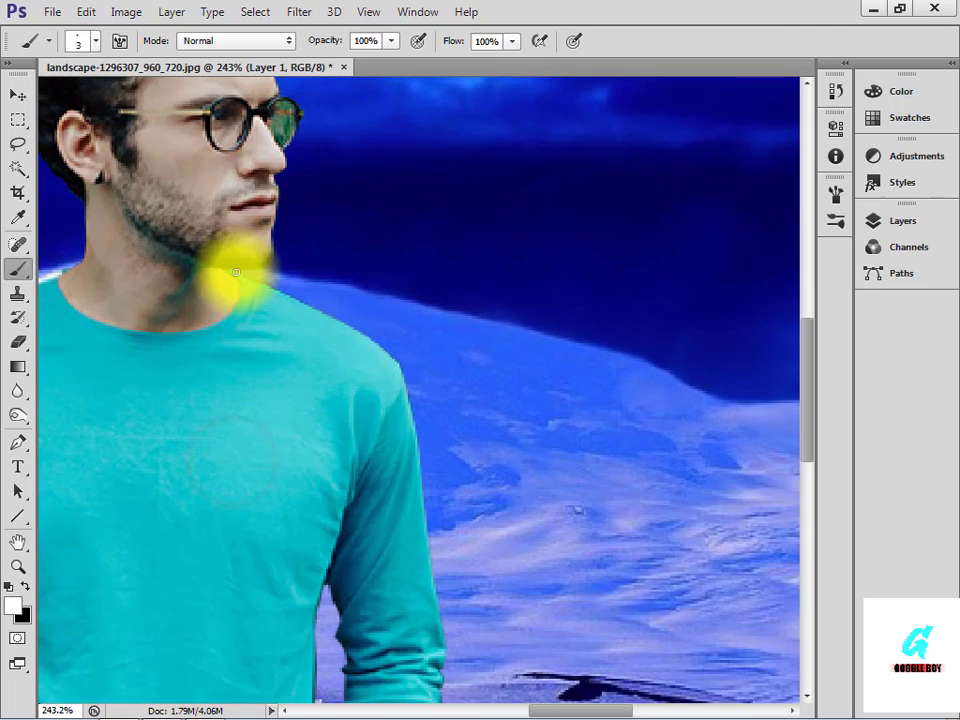
pyautogui.moveTo(236, 272)
pyautogui.mouseDown()
pyautogui.moveTo(240, 285)
pyautogui.moveTo(256, 270)
pyautogui.moveTo(414, 345)
pyautogui.moveTo(547, 420)
pyautogui.moveTo(379, 219)
pyautogui.mouseUp()
pyautogui.moveTo(443, 229)
pyautogui.mouseDown()
pyautogui.moveTo(486, 382)
pyautogui.moveTo(501, 530)
pyautogui.moveTo(481, 349)
pyautogui.moveTo(437, 217)
pyautogui.moveTo(480, 498)
pyautogui.mouseUp()
pyautogui.moveTo(480, 499)
pyautogui.mouseDown()
pyautogui.moveTo(406, 190)
pyautogui.moveTo(413, 257)
pyautogui.mouseUp()
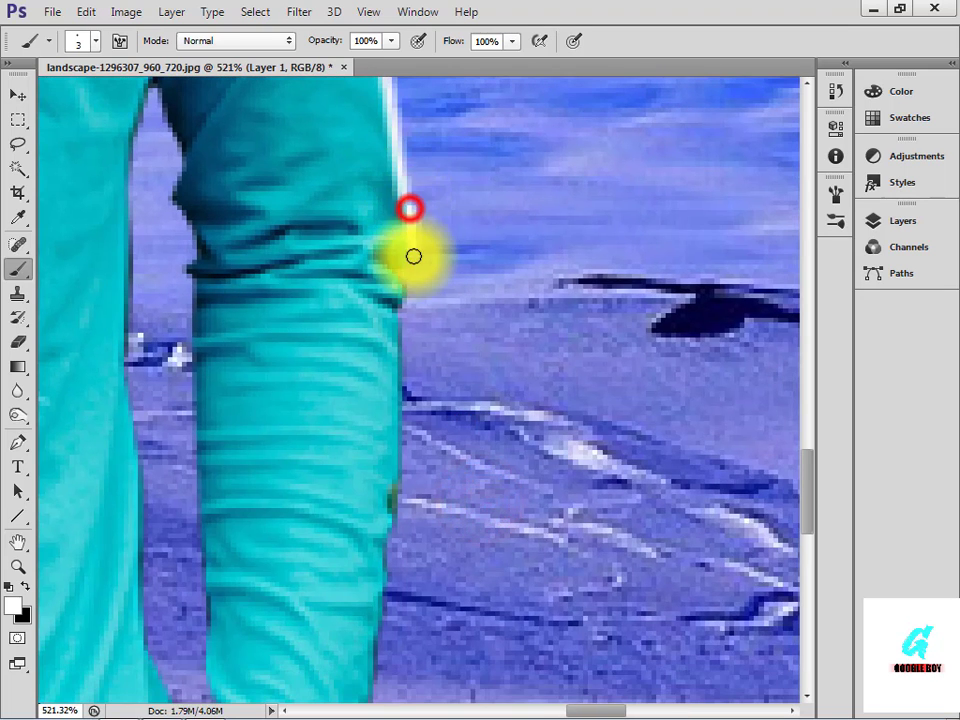
# - Trace the outer edge of the right sleeve from the elbow down the forearm
pyautogui.moveTo(399, 310); pyautogui.dragTo(401, 456)
pyautogui.moveTo(411, 396); pyautogui.dragTo(371, 227)
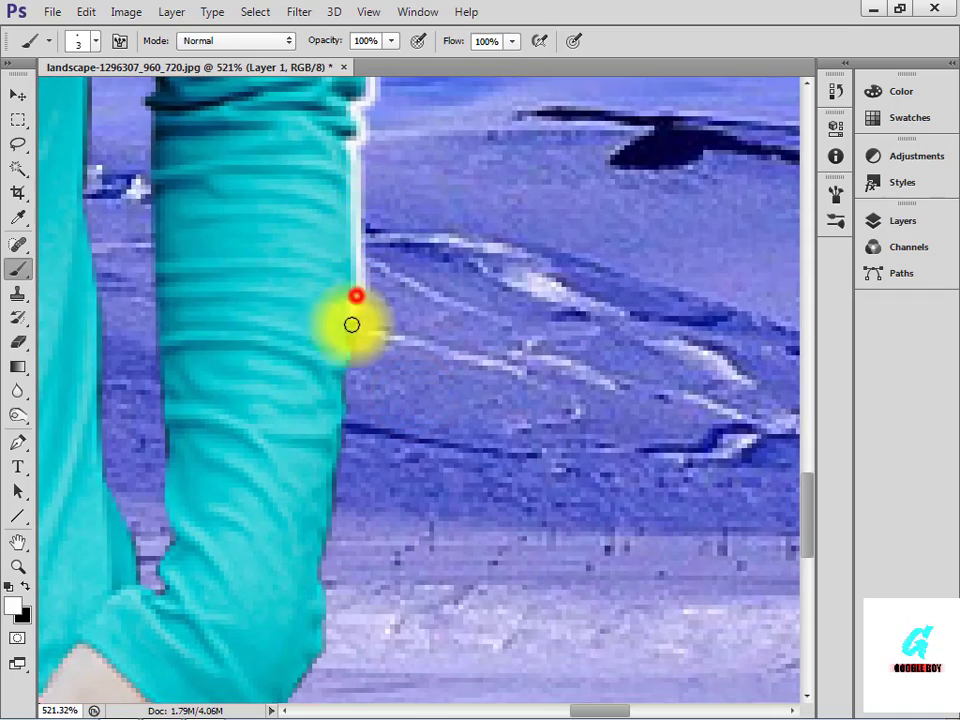
pyautogui.moveTo(351, 324); pyautogui.dragTo(326, 568)
pyautogui.scroll(3, 404, 259)
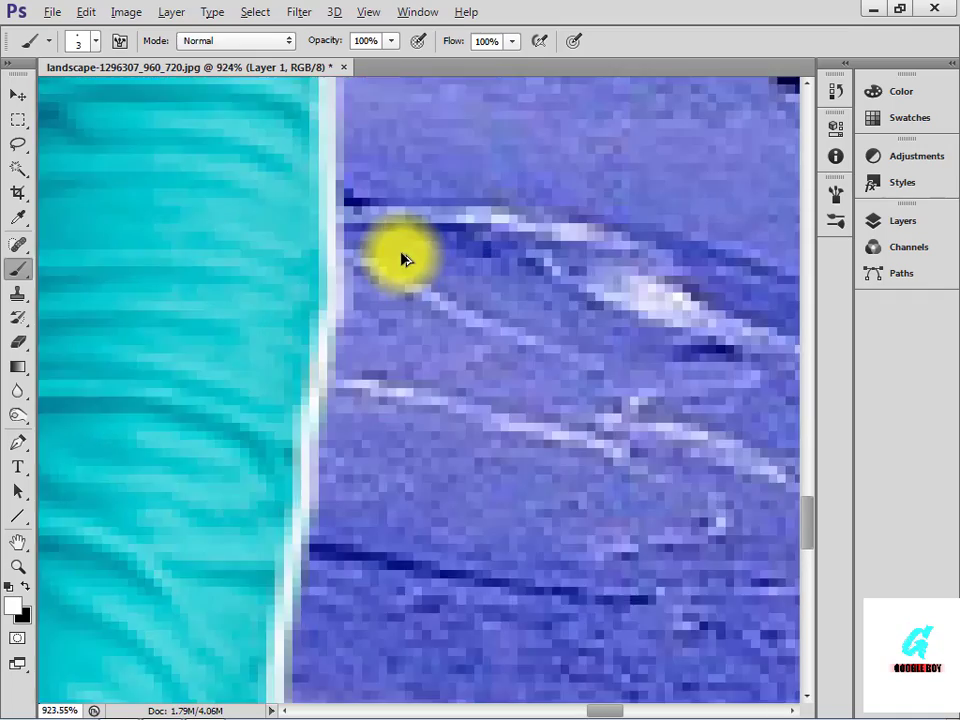
# - Outline the right cuff in white along its lower edge and around its upper corner
pyautogui.scroll(-8, 404, 259)
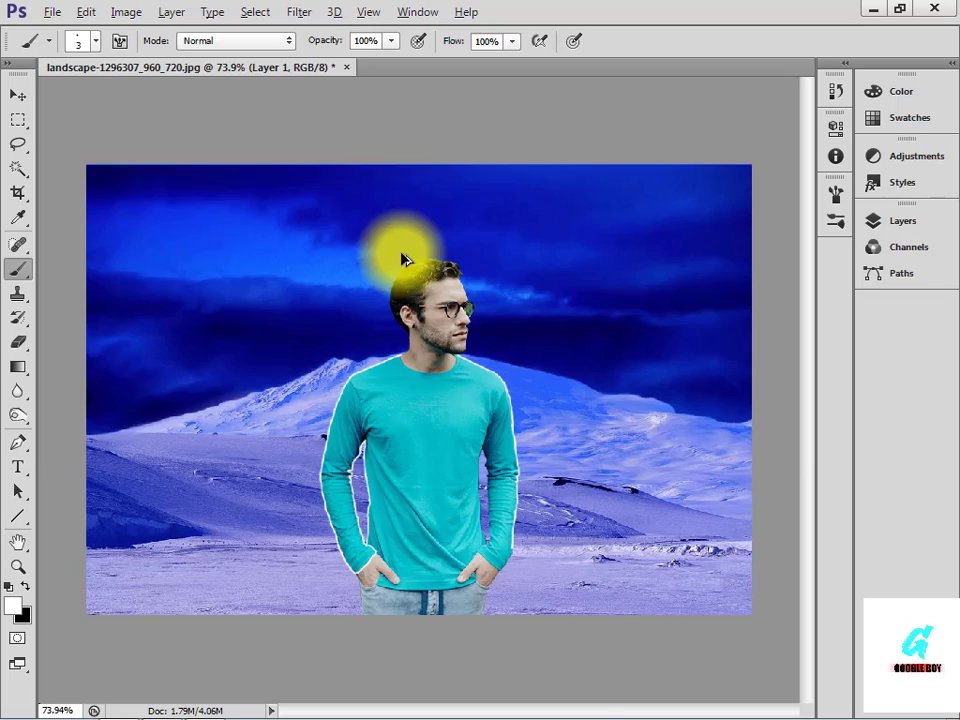
pyautogui.scroll(5, 402, 256)
pyautogui.moveTo(448, 575); pyautogui.dragTo(280, 253)
pyautogui.scroll(2, 443, 387)
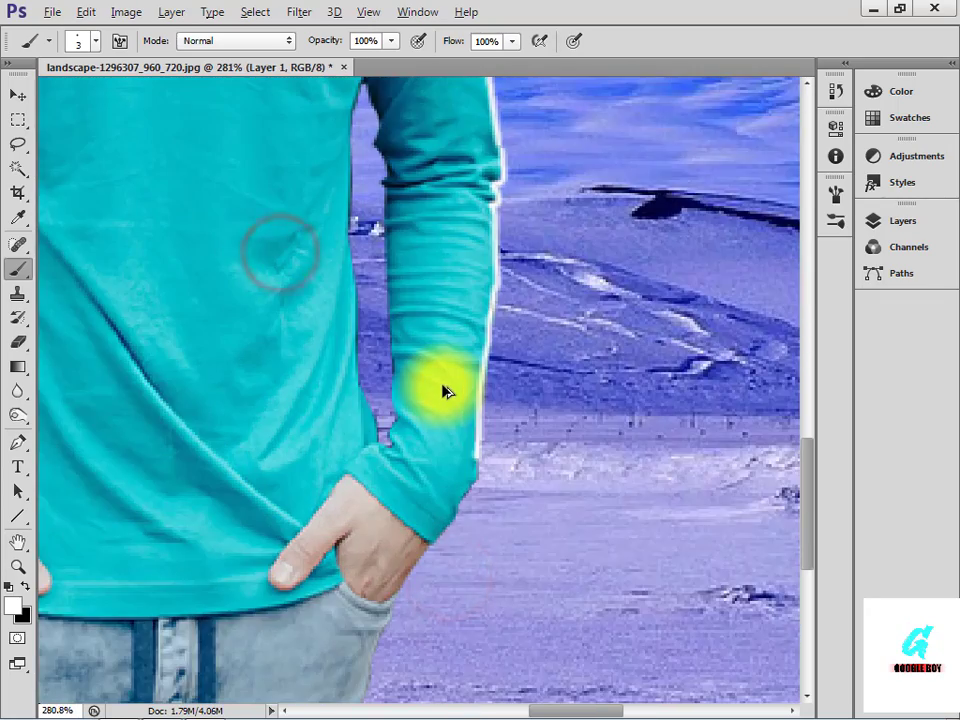
pyautogui.scroll(1, 446, 391)
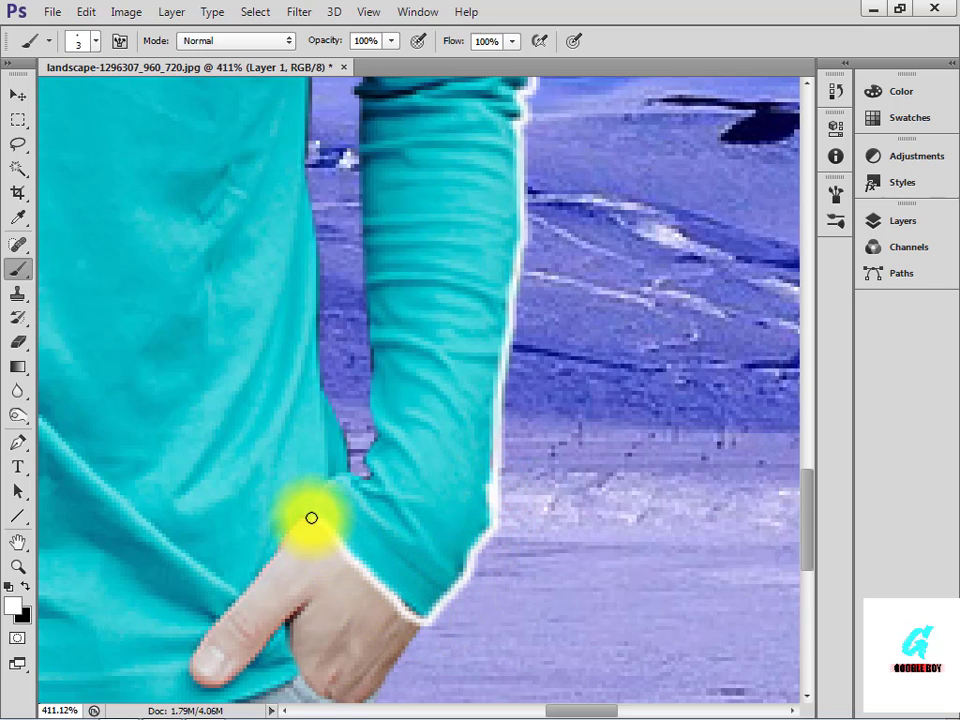
pyautogui.click(329, 472)
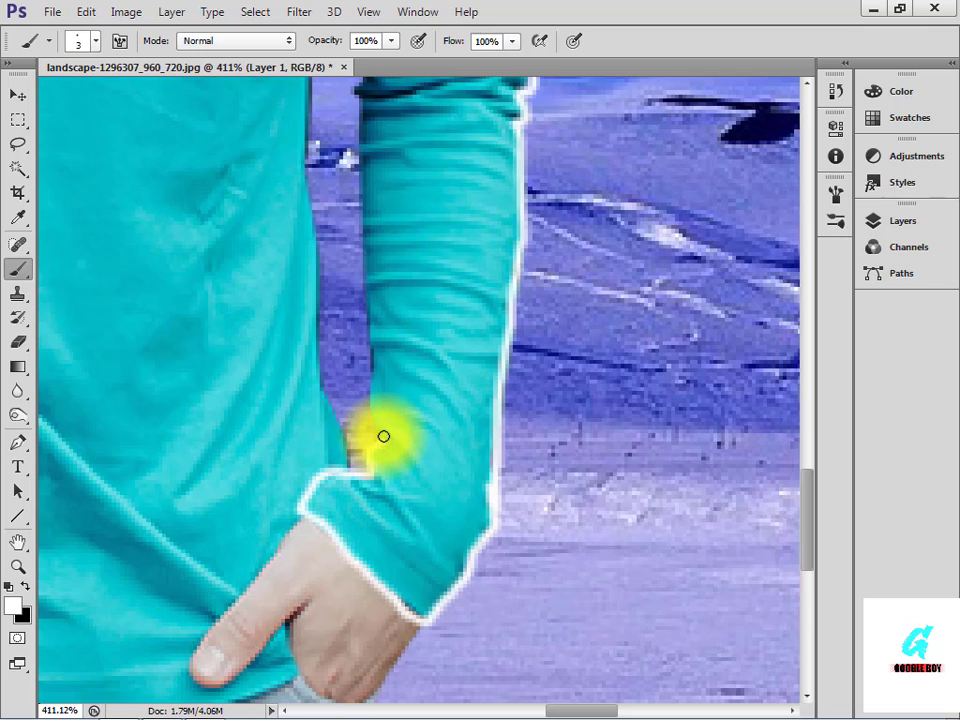
# - Trace the inner edge of the right sleeve from the cuff up to the armpit
pyautogui.moveTo(363, 436)
pyautogui.mouseDown()
pyautogui.moveTo(353, 388)
pyautogui.moveTo(386, 306)
pyautogui.moveTo(375, 344)
pyautogui.mouseUp()
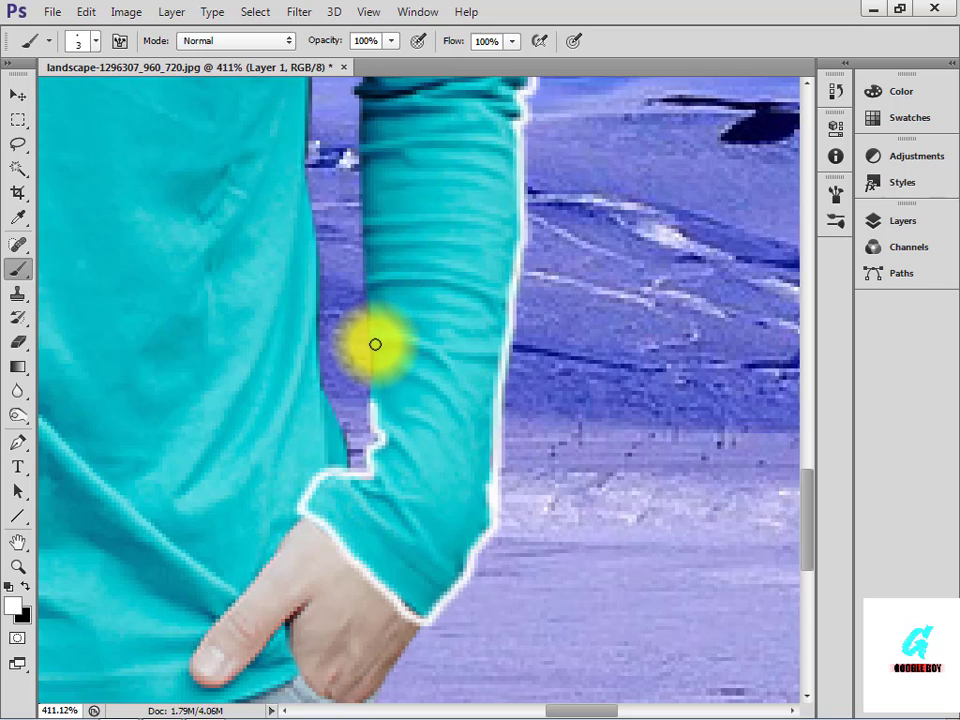
pyautogui.keyDown('shift'); pyautogui.click(366, 255); pyautogui.keyUp('shift')
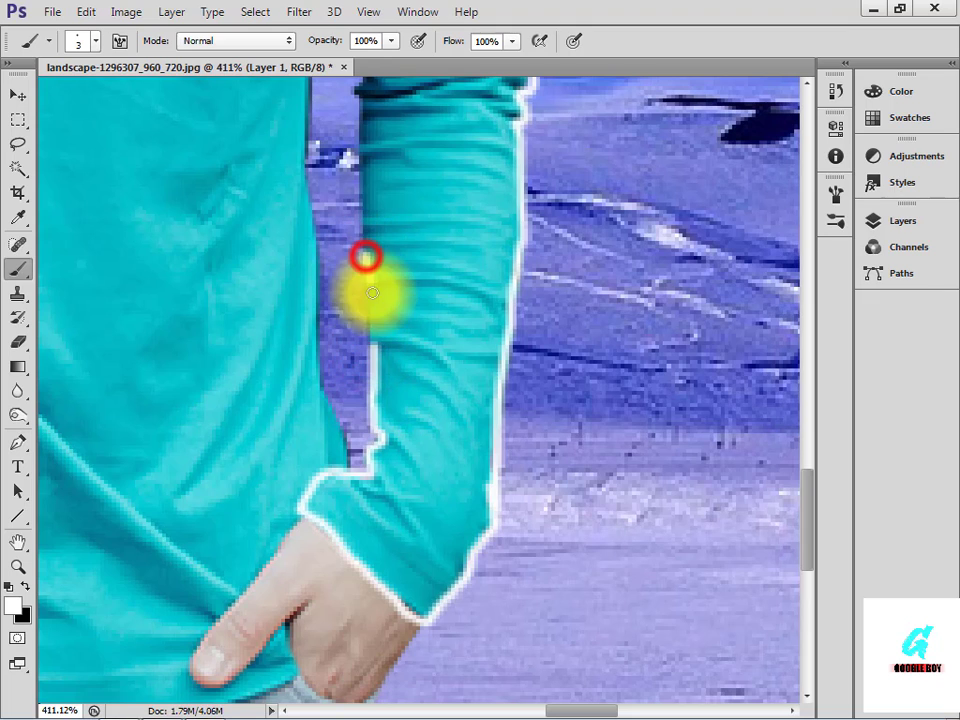
pyautogui.click(359, 132)
pyautogui.moveTo(359, 132); pyautogui.dragTo(366, 266)
pyautogui.moveTo(356, 141); pyautogui.dragTo(381, 340)
pyautogui.moveTo(378, 293)
pyautogui.mouseDown()
pyautogui.moveTo(382, 339)
pyautogui.moveTo(382, 251)
pyautogui.moveTo(356, 143)
pyautogui.moveTo(364, 300)
pyautogui.mouseUp()
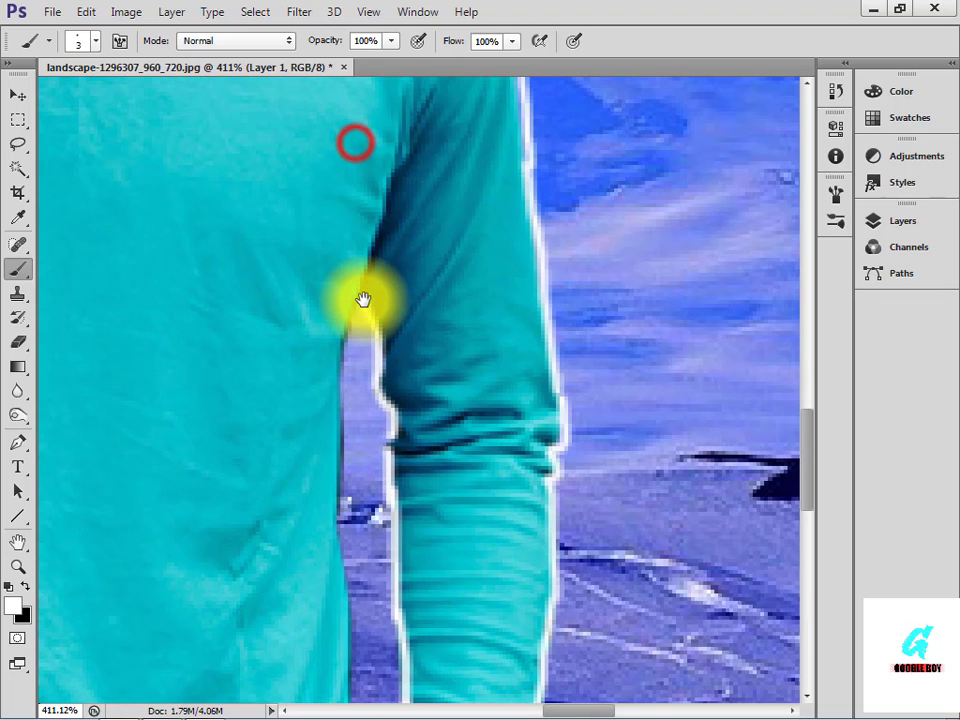
# - Paint the crease rising from the right armpit and outline the torso edge beside the arm down to the cuff
pyautogui.moveTo(401, 163); pyautogui.dragTo(369, 300)
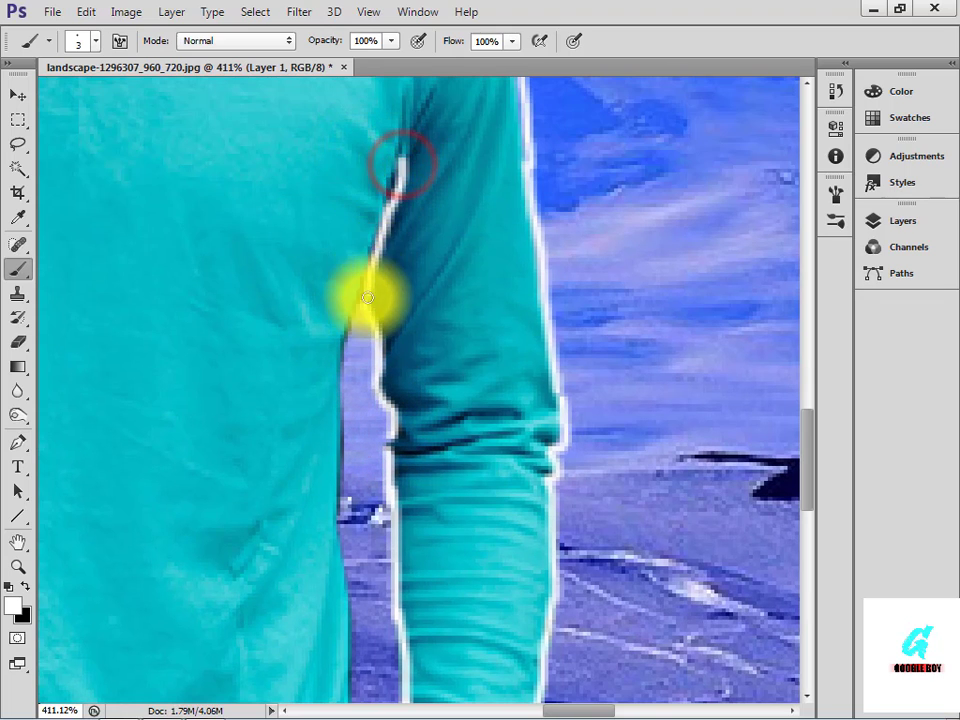
pyautogui.moveTo(439, 94); pyautogui.dragTo(409, 156)
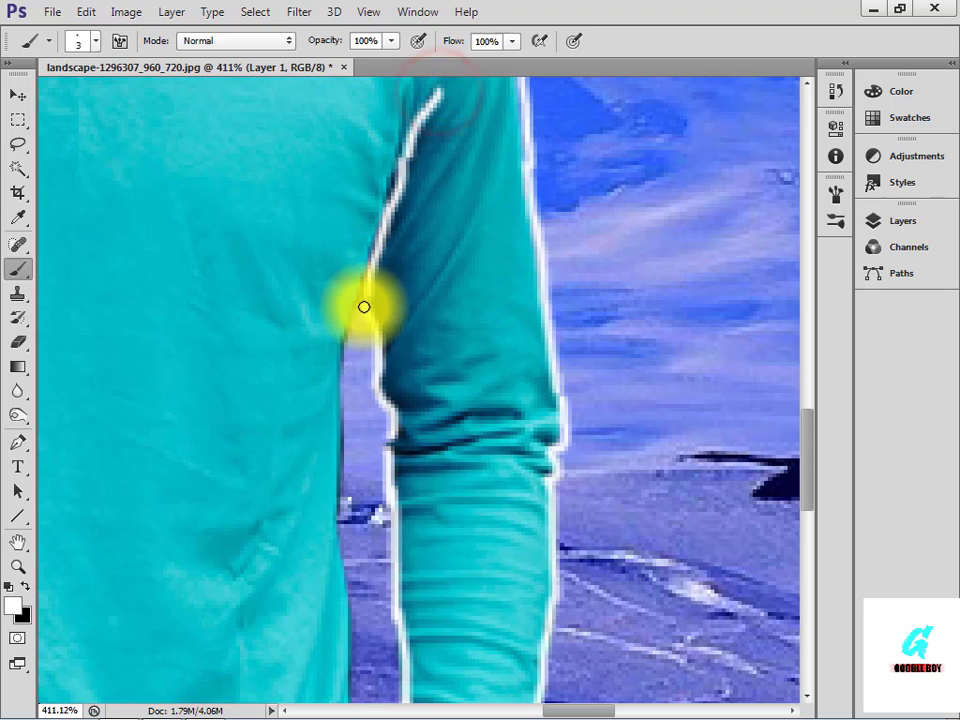
pyautogui.moveTo(348, 342)
pyautogui.mouseDown()
pyautogui.moveTo(335, 473)
pyautogui.moveTo(341, 580)
pyautogui.moveTo(316, 310)
pyautogui.moveTo(330, 500)
pyautogui.moveTo(345, 544)
pyautogui.mouseUp()
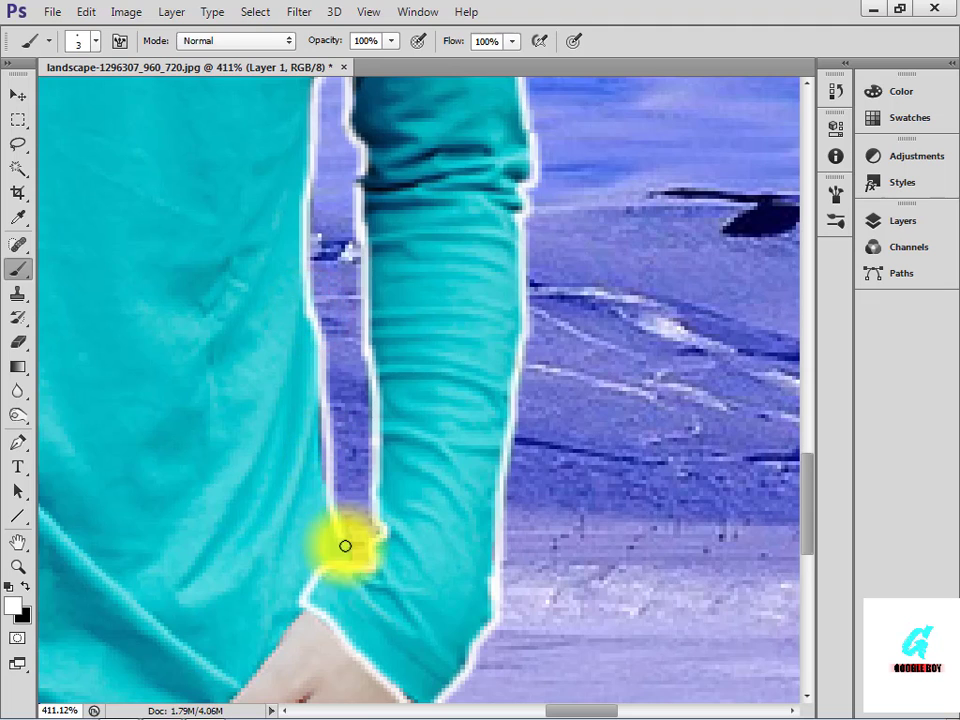
# - Draw white crease lines along the folds of the right upper sleeve below the shoulder
pyautogui.moveTo(323, 207); pyautogui.dragTo(280, 670)
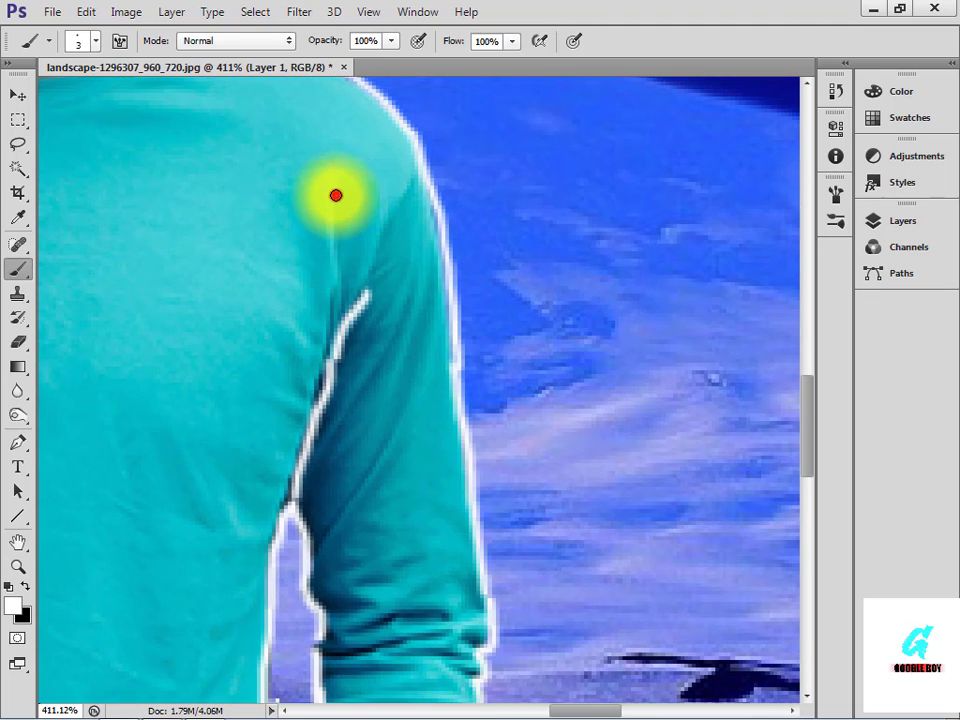
pyautogui.moveTo(336, 195); pyautogui.dragTo(332, 312)
pyautogui.moveTo(398, 216)
pyautogui.mouseDown()
pyautogui.moveTo(369, 291)
pyautogui.moveTo(390, 268)
pyautogui.moveTo(380, 284)
pyautogui.moveTo(416, 324)
pyautogui.moveTo(381, 421)
pyautogui.mouseUp()
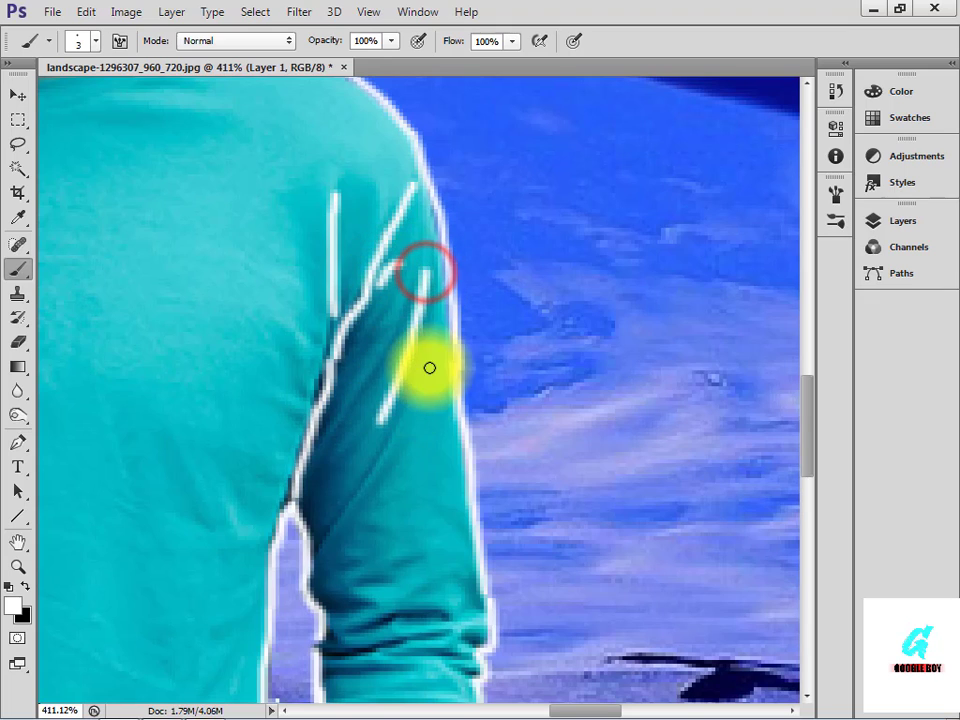
pyautogui.moveTo(434, 358)
pyautogui.mouseDown()
pyautogui.moveTo(420, 408)
pyautogui.moveTo(328, 573)
pyautogui.mouseUp()
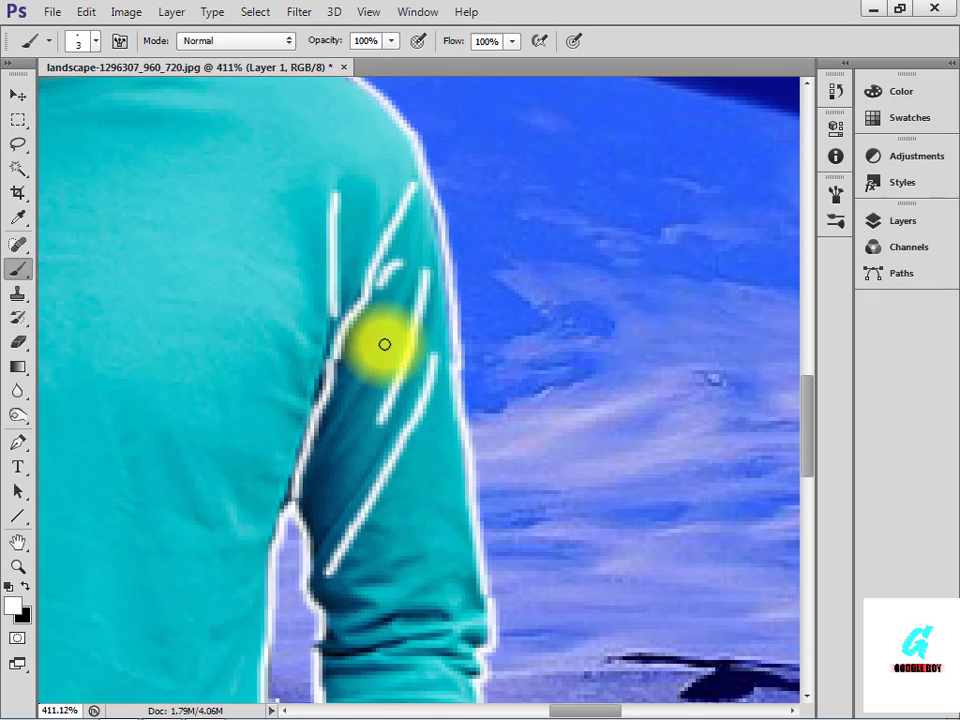
pyautogui.moveTo(392, 333); pyautogui.dragTo(320, 400)
pyautogui.hotkey('ctrl', 'z')
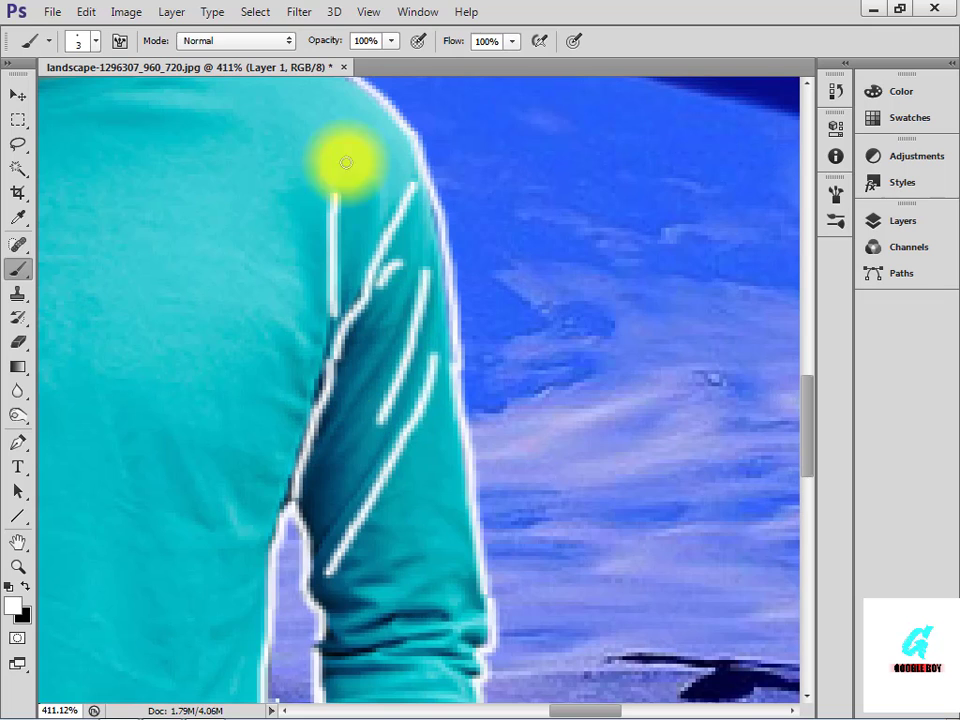
pyautogui.moveTo(407, 304)
pyautogui.mouseDown()
pyautogui.moveTo(370, 385)
pyautogui.moveTo(331, 430)
pyautogui.moveTo(316, 475)
pyautogui.moveTo(197, 123)
pyautogui.mouseUp()
# - Draw short white lines along the fabric folds at the right elbow
pyautogui.press('space')
pyautogui.moveTo(195, 323); pyautogui.dragTo(262, 295)
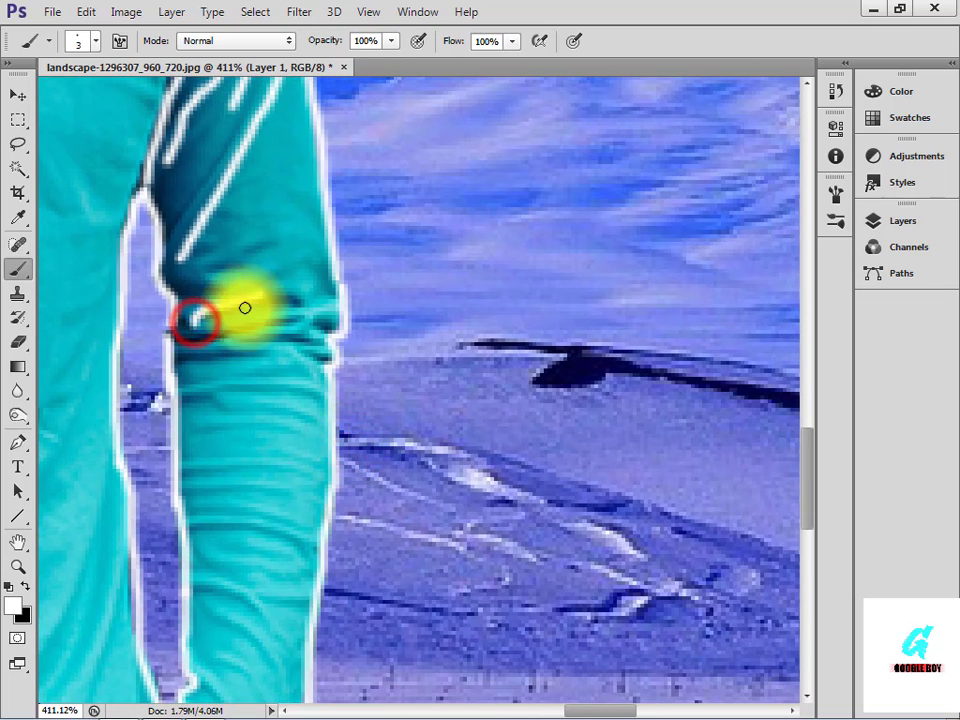
pyautogui.moveTo(199, 334); pyautogui.dragTo(276, 315)
pyautogui.moveTo(181, 353)
pyautogui.mouseDown()
pyautogui.moveTo(263, 351)
pyautogui.moveTo(311, 334)
pyautogui.mouseUp()
pyautogui.moveTo(314, 321)
pyautogui.mouseDown()
pyautogui.moveTo(342, 317)
pyautogui.moveTo(330, 359)
pyautogui.mouseUp()
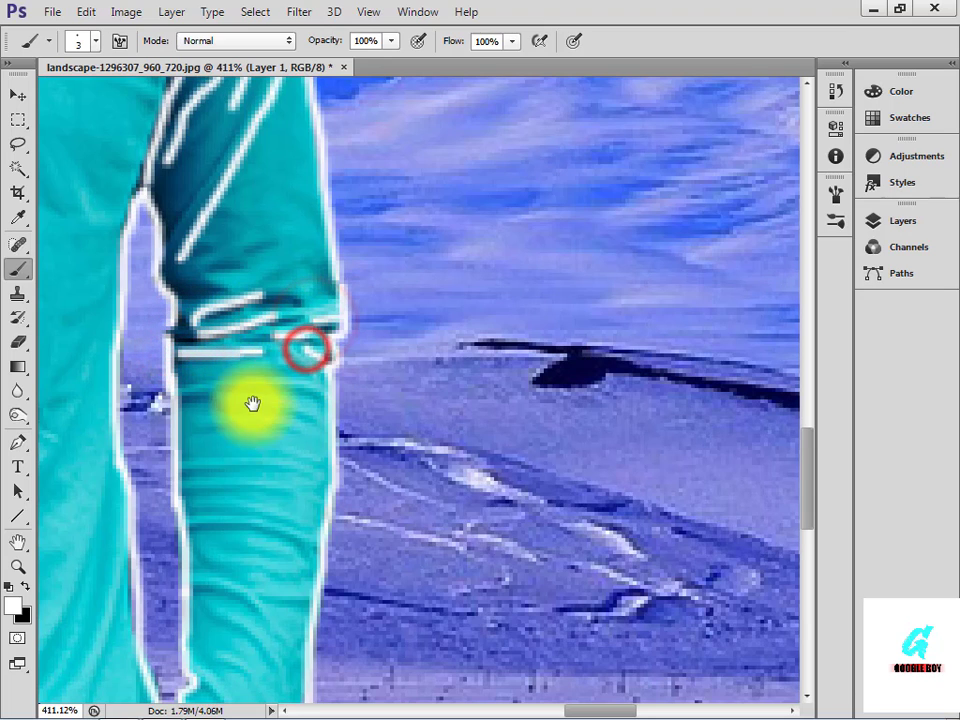
# - Draw white lines along the wrinkles of the right forearm and cuff
pyautogui.moveTo(253, 406); pyautogui.dragTo(256, 292)
pyautogui.moveTo(199, 410); pyautogui.dragTo(305, 415)
pyautogui.moveTo(197, 377); pyautogui.dragTo(272, 377)
pyautogui.moveTo(234, 473); pyautogui.dragTo(264, 489)
pyautogui.moveTo(267, 484); pyautogui.dragTo(316, 483)
pyautogui.moveTo(213, 495)
pyautogui.mouseDown()
pyautogui.moveTo(274, 553)
pyautogui.moveTo(242, 549)
pyautogui.moveTo(258, 568)
pyautogui.moveTo(231, 626)
pyautogui.moveTo(238, 670)
pyautogui.mouseUp()
pyautogui.moveTo(235, 643); pyautogui.dragTo(225, 404)
pyautogui.moveTo(168, 394); pyautogui.dragTo(206, 437)
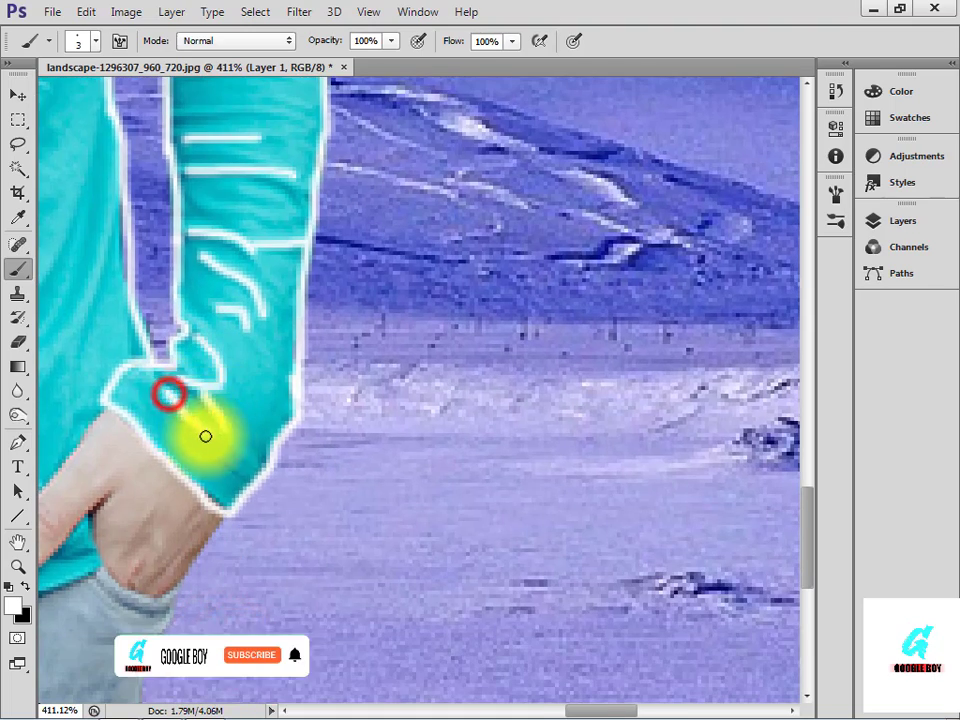
# - Paint white lines along the long diagonal shirt fold from the left armpit down to the right hand
pyautogui.moveTo(126, 362); pyautogui.dragTo(508, 213)
pyautogui.moveTo(339, 174)
pyautogui.mouseDown()
pyautogui.moveTo(506, 437)
pyautogui.moveTo(528, 453)
pyautogui.mouseUp()
pyautogui.scroll(-5, 528, 453)
pyautogui.scroll(-1, 530, 455)
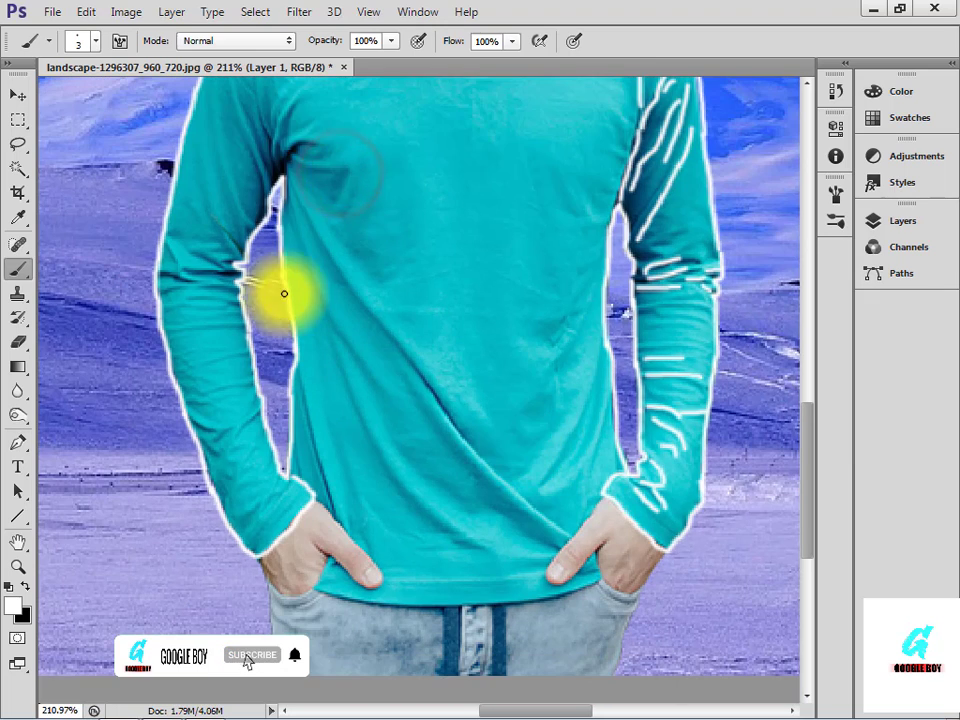
pyautogui.moveTo(290, 177)
pyautogui.mouseDown()
pyautogui.moveTo(349, 281)
pyautogui.moveTo(404, 350)
pyautogui.mouseUp()
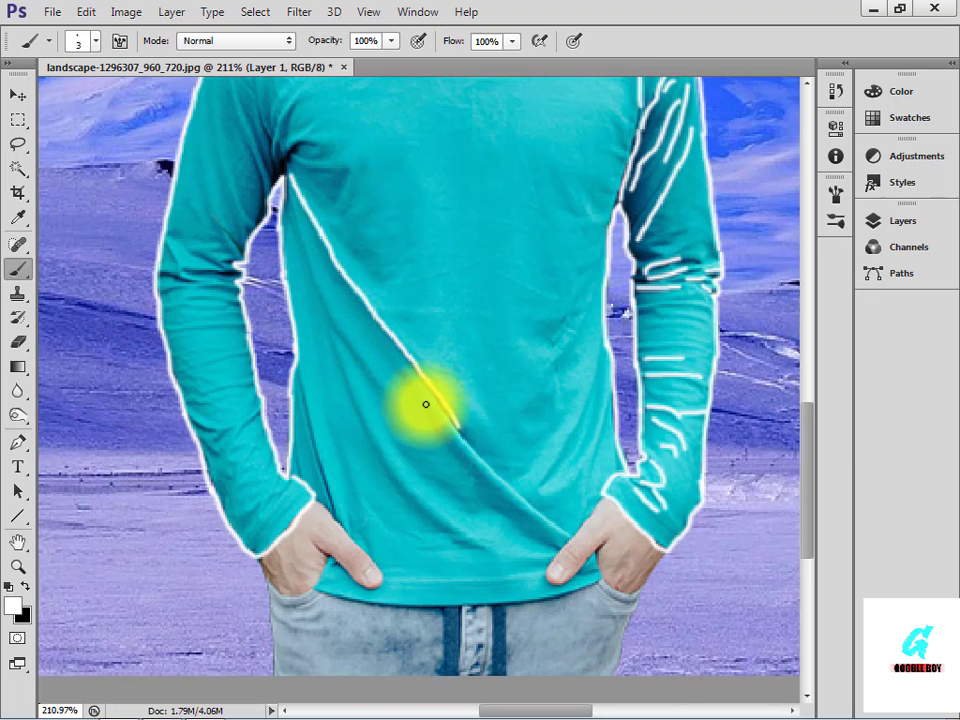
pyautogui.moveTo(422, 392); pyautogui.dragTo(565, 548)
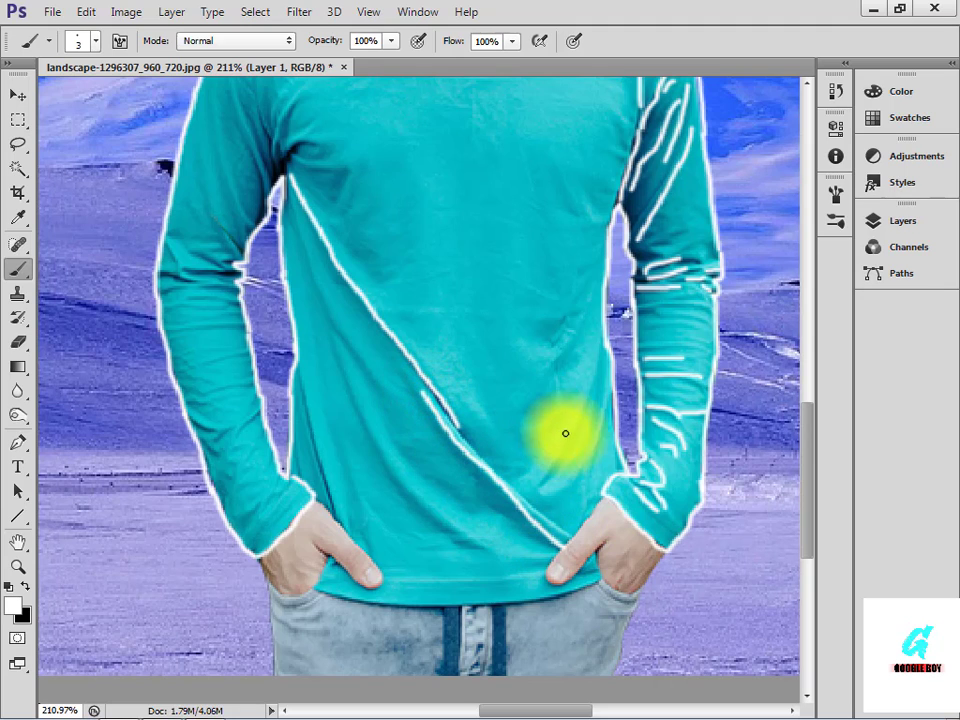
# - Draw white fold lines at the right side of the waist and down the left half of the torso
pyautogui.moveTo(602, 348); pyautogui.dragTo(544, 484)
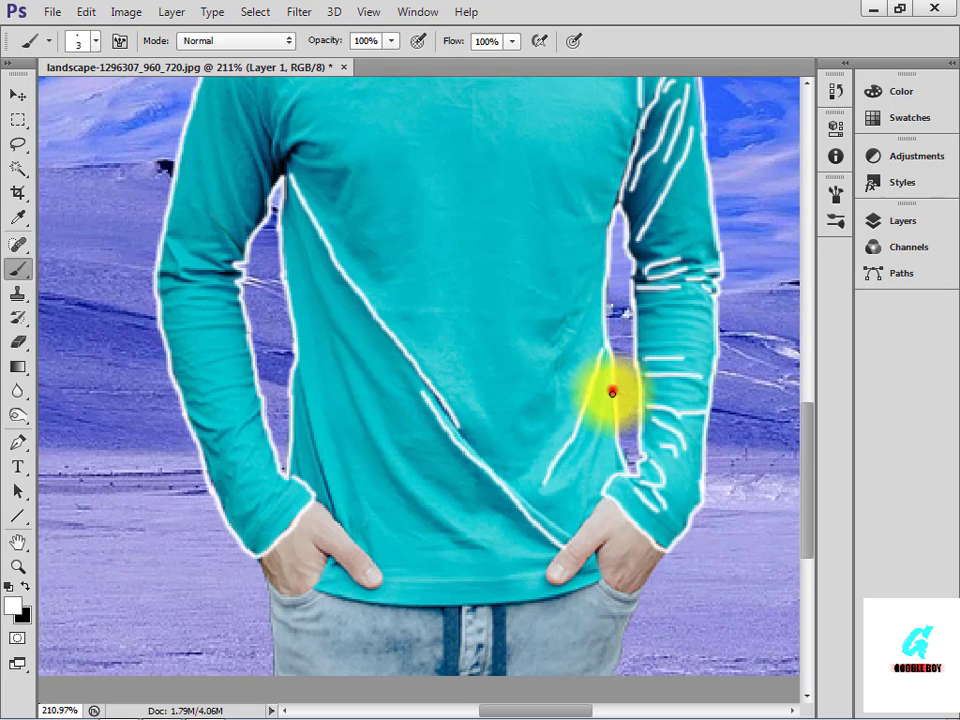
pyautogui.moveTo(611, 392)
pyautogui.mouseDown()
pyautogui.moveTo(574, 476)
pyautogui.moveTo(549, 495)
pyautogui.mouseUp()
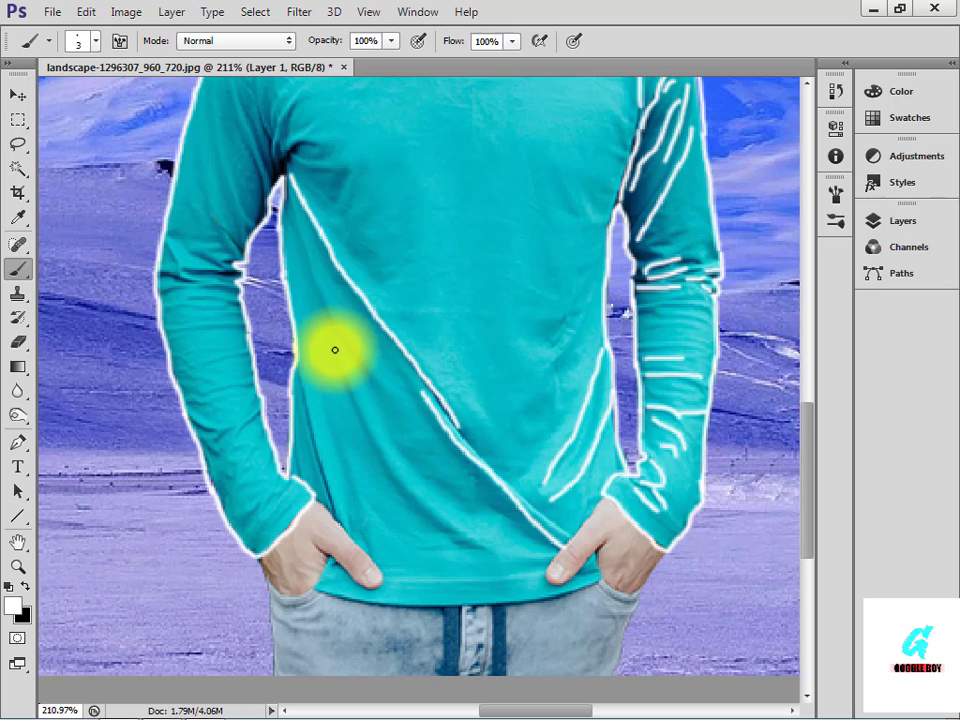
pyautogui.moveTo(333, 350)
pyautogui.mouseDown()
pyautogui.moveTo(426, 510)
pyautogui.moveTo(472, 540)
pyautogui.mouseUp()
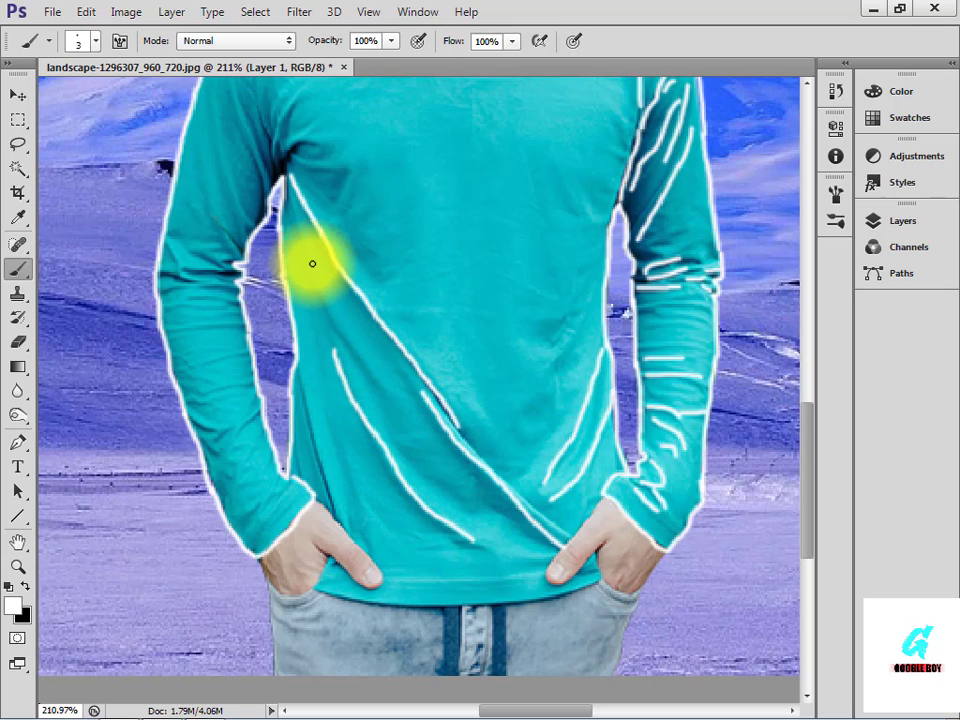
pyautogui.moveTo(300, 242)
pyautogui.mouseDown()
pyautogui.moveTo(336, 317)
pyautogui.moveTo(403, 405)
pyautogui.mouseUp()
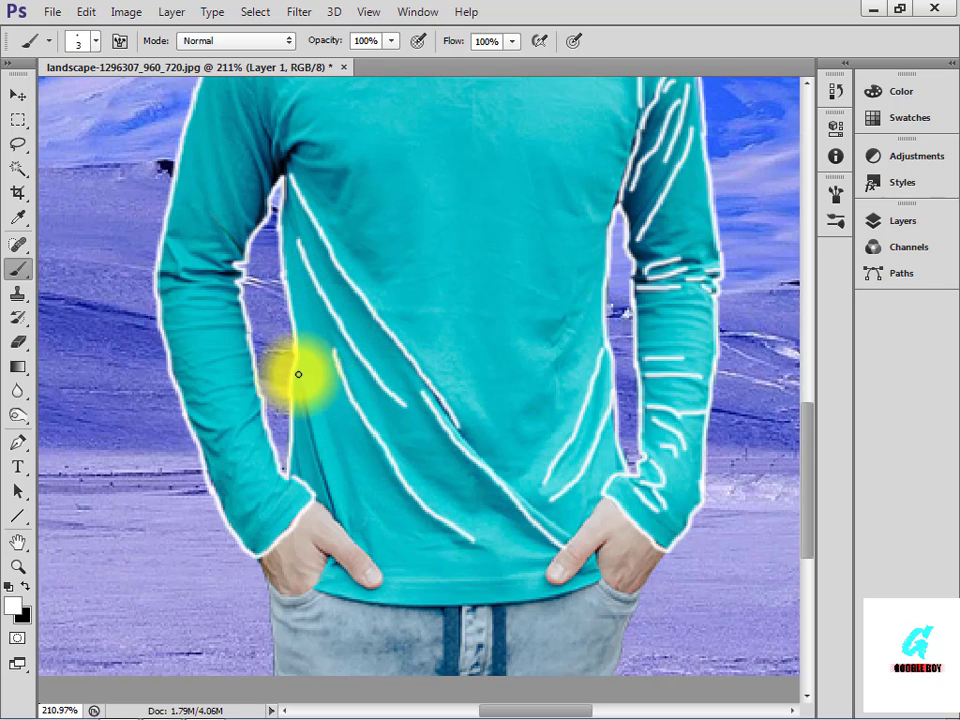
pyautogui.moveTo(306, 403); pyautogui.dragTo(338, 530)
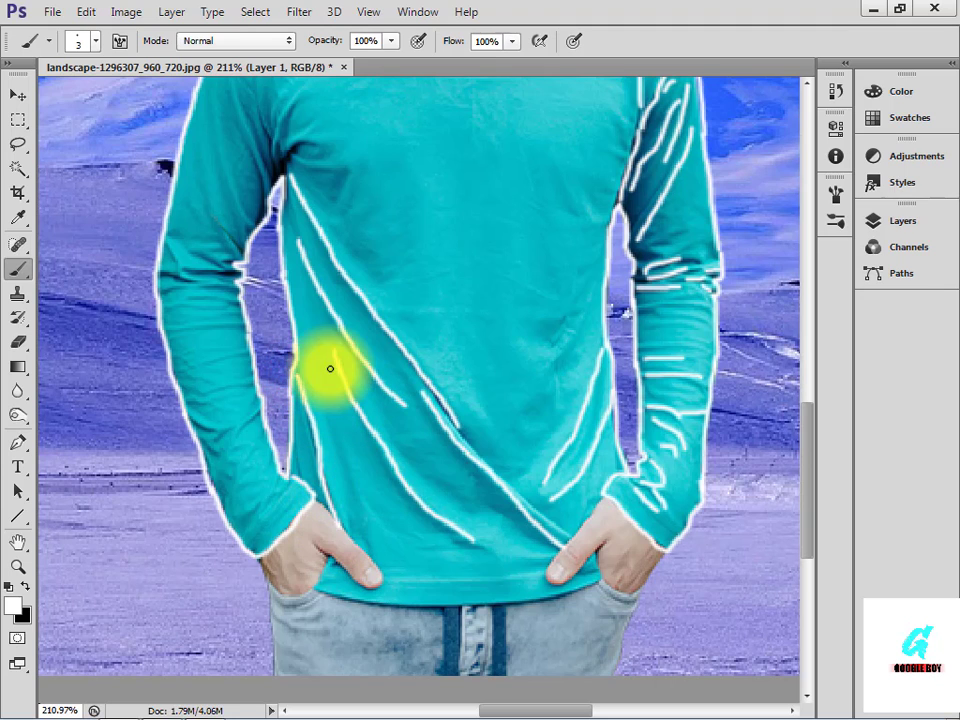
# - Draw white creases radiating from the left armpit and along the folds of the left upper sleeve
pyautogui.press('space')
pyautogui.moveTo(275, 190)
pyautogui.mouseDown()
pyautogui.moveTo(343, 378)
pyautogui.moveTo(394, 350)
pyautogui.mouseUp()
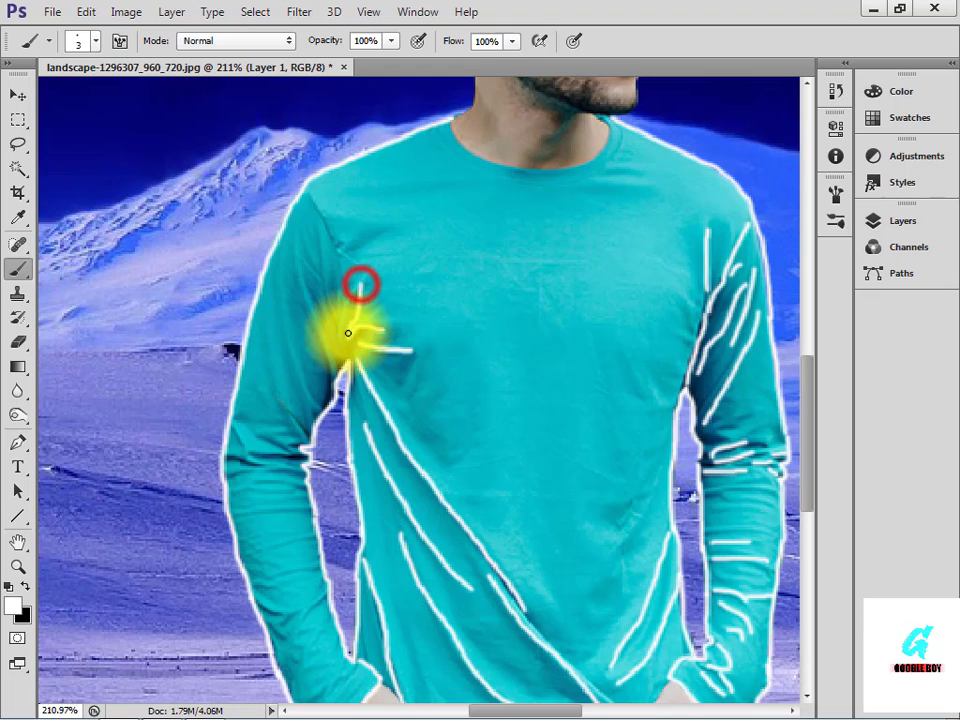
pyautogui.scroll(3, 352, 318)
pyautogui.moveTo(388, 236)
pyautogui.mouseDown()
pyautogui.moveTo(349, 274)
pyautogui.moveTo(336, 362)
pyautogui.mouseUp()
pyautogui.moveTo(213, 212); pyautogui.dragTo(307, 459)
pyautogui.moveTo(161, 246); pyautogui.dragTo(216, 519)
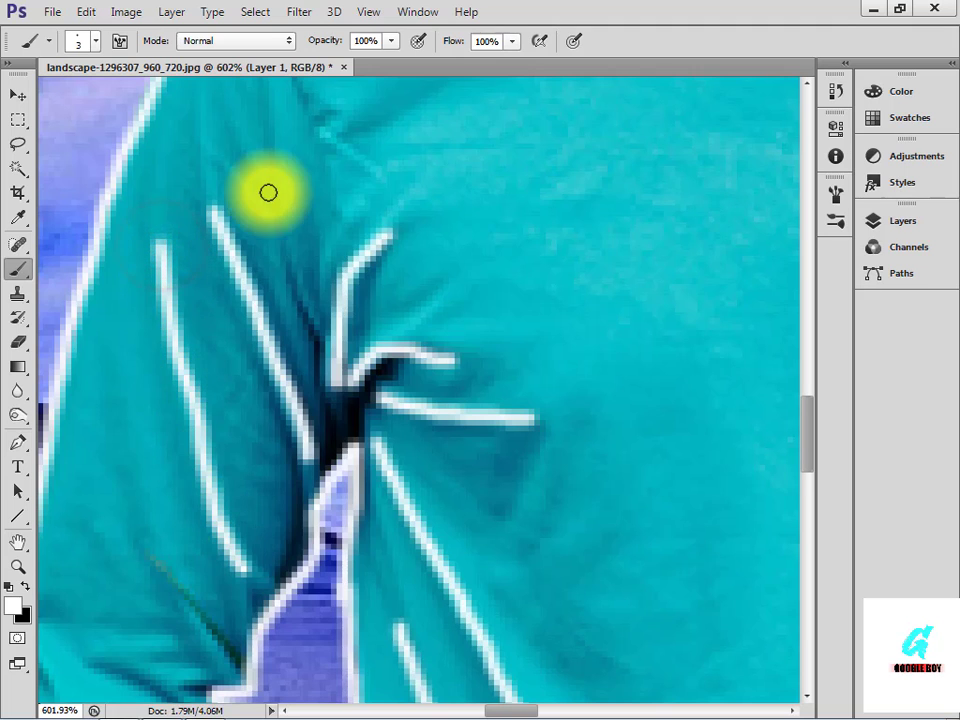
# - Paint the seam running down from the left shoulder and add more fold lines along the left upper sleeve
pyautogui.press('space')
pyautogui.moveTo(280, 156)
pyautogui.mouseDown()
pyautogui.moveTo(308, 375)
pyautogui.moveTo(308, 480)
pyautogui.mouseUp()
pyautogui.moveTo(266, 279)
pyautogui.mouseDown()
pyautogui.moveTo(330, 399)
pyautogui.moveTo(354, 514)
pyautogui.mouseUp()
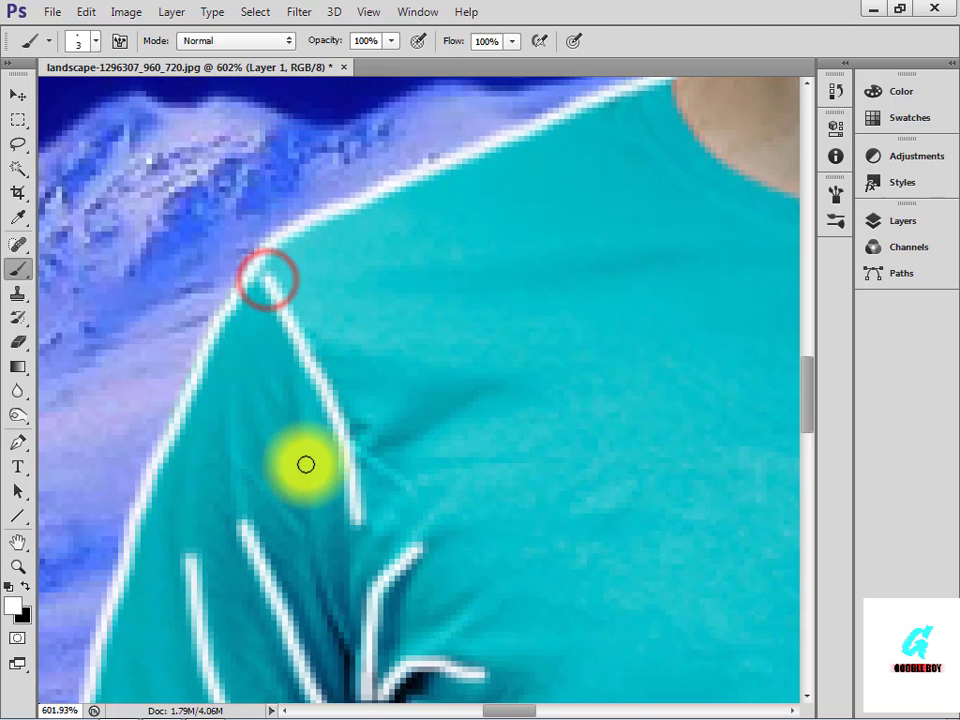
pyautogui.moveTo(310, 435)
pyautogui.mouseDown()
pyautogui.moveTo(320, 558)
pyautogui.moveTo(343, 634)
pyautogui.mouseUp()
pyautogui.press('space')
pyautogui.moveTo(281, 458); pyautogui.dragTo(402, 192)
pyautogui.moveTo(364, 294); pyautogui.dragTo(368, 120)
pyautogui.moveTo(285, 223); pyautogui.dragTo(358, 519)
# - Draw short white lines along the fabric creases at the left elbow
pyautogui.press('space')
pyautogui.moveTo(277, 437); pyautogui.dragTo(249, 271)
pyautogui.moveTo(165, 356); pyautogui.dragTo(207, 450)
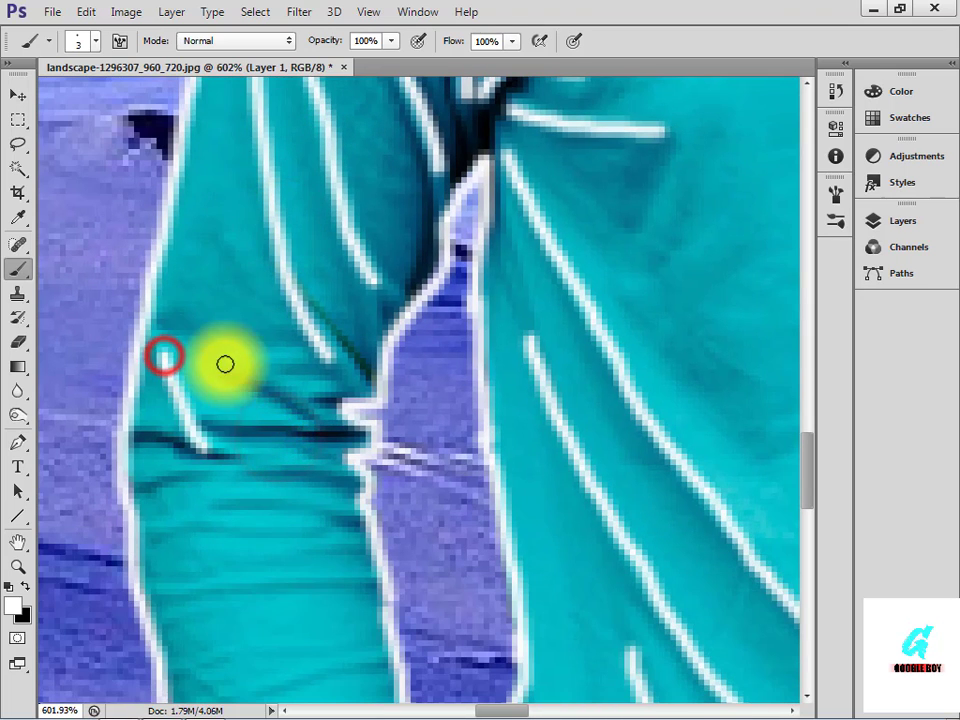
pyautogui.moveTo(230, 366); pyautogui.dragTo(335, 422)
pyautogui.press('space')
pyautogui.moveTo(296, 501); pyautogui.dragTo(229, 184)
pyautogui.moveTo(167, 116)
pyautogui.mouseDown()
pyautogui.moveTo(225, 135)
pyautogui.moveTo(188, 172)
pyautogui.moveTo(261, 195)
pyautogui.mouseUp()
# - Draw white lines along the wrinkles of the left forearm and the seam of its cuff
pyautogui.press('space')
pyautogui.moveTo(197, 326); pyautogui.dragTo(177, 168)
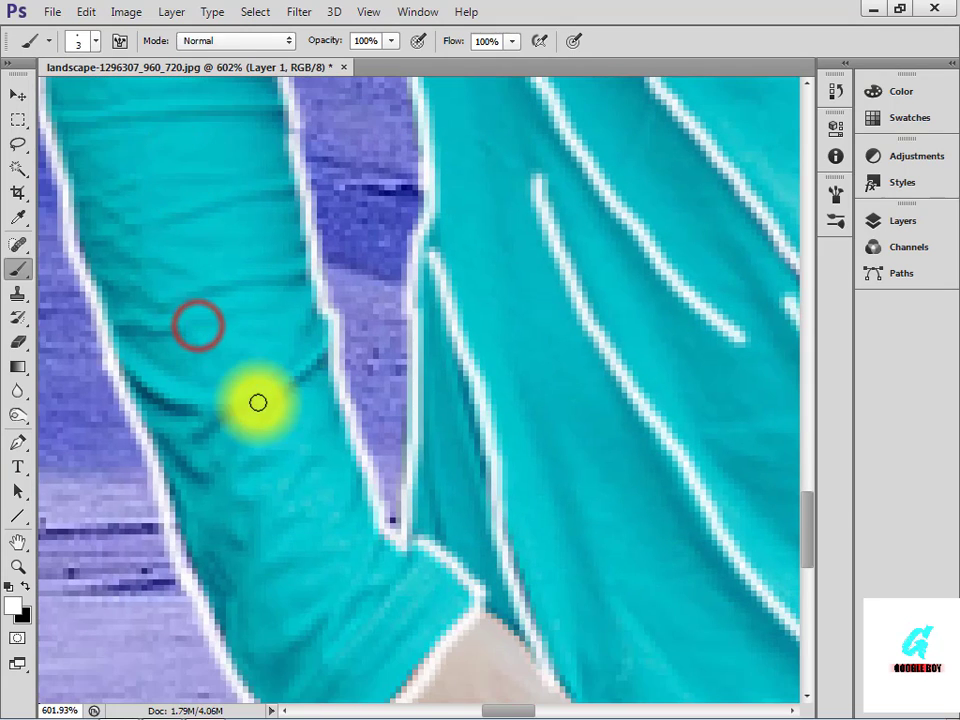
pyautogui.moveTo(275, 406); pyautogui.dragTo(310, 358)
pyautogui.scroll(-8, 279, 326)
pyautogui.moveTo(212, 348)
pyautogui.mouseDown()
pyautogui.moveTo(277, 369)
pyautogui.moveTo(226, 376)
pyautogui.mouseUp()
pyautogui.scroll(8, 204, 346)
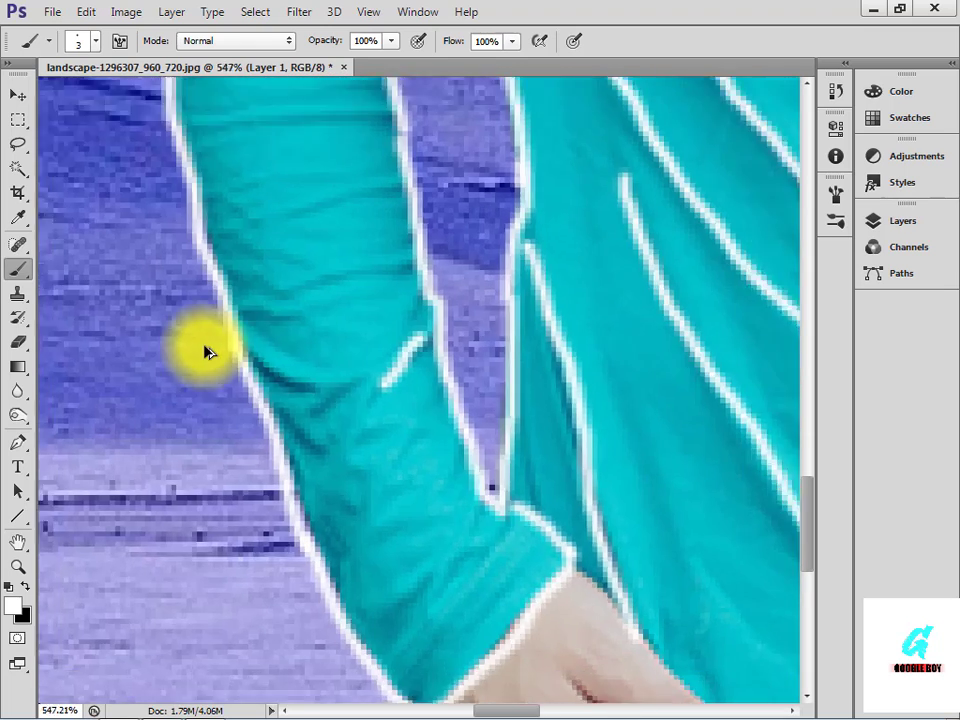
pyautogui.moveTo(255, 333); pyautogui.dragTo(344, 388)
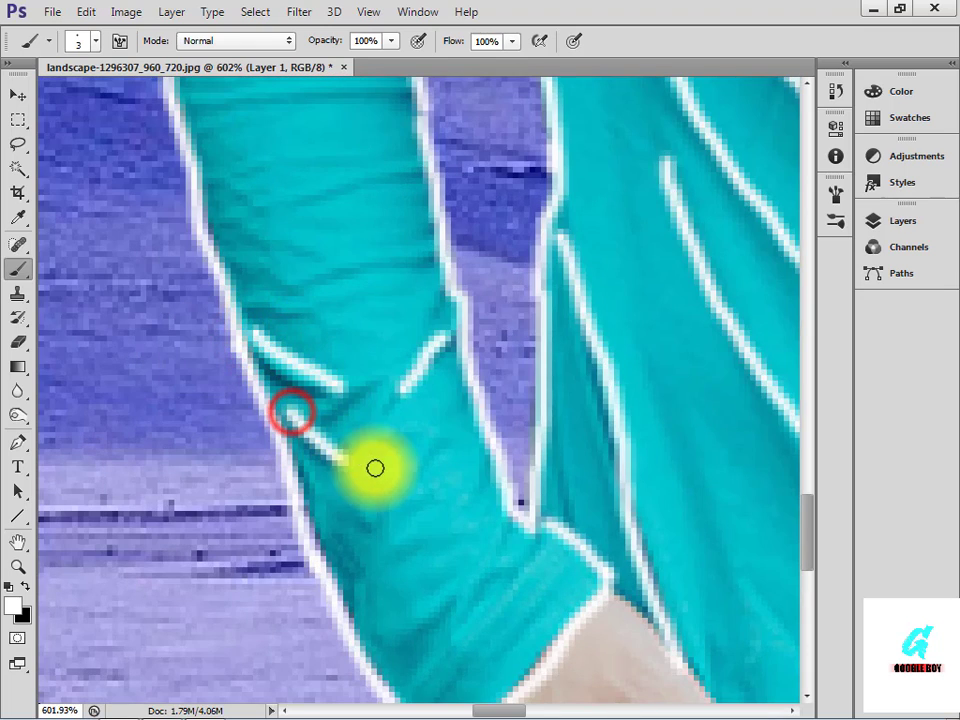
pyautogui.moveTo(375, 468); pyautogui.dragTo(229, 231)
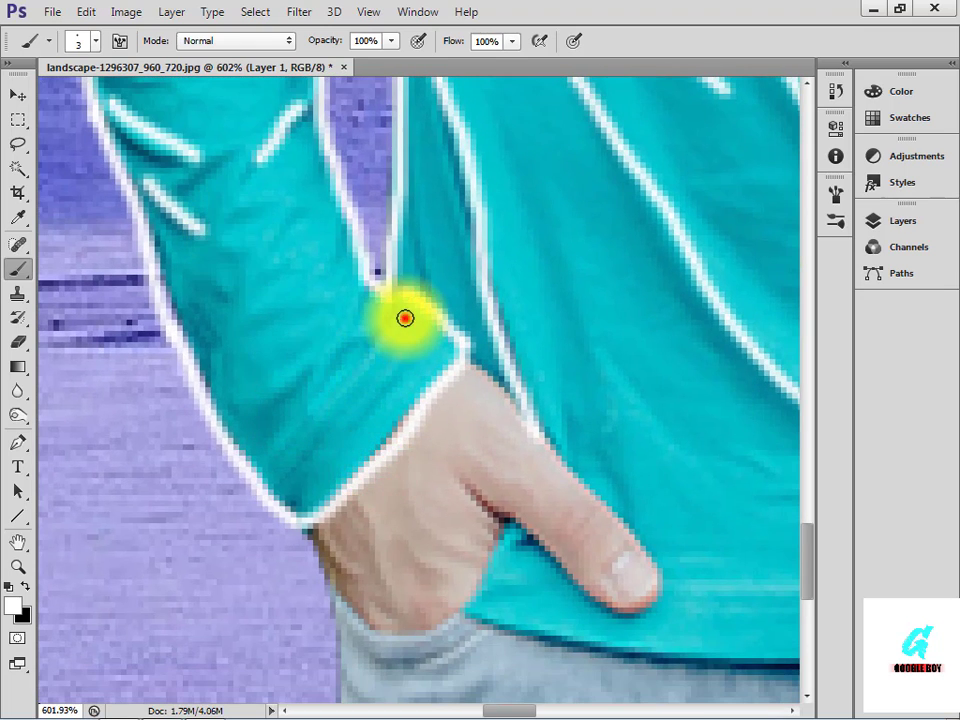
pyautogui.moveTo(296, 428); pyautogui.dragTo(263, 468)
# - Outline the shirt's hem in white from the gap beside the left thumb across to the right pocket
pyautogui.moveTo(430, 347); pyautogui.dragTo(193, 146)
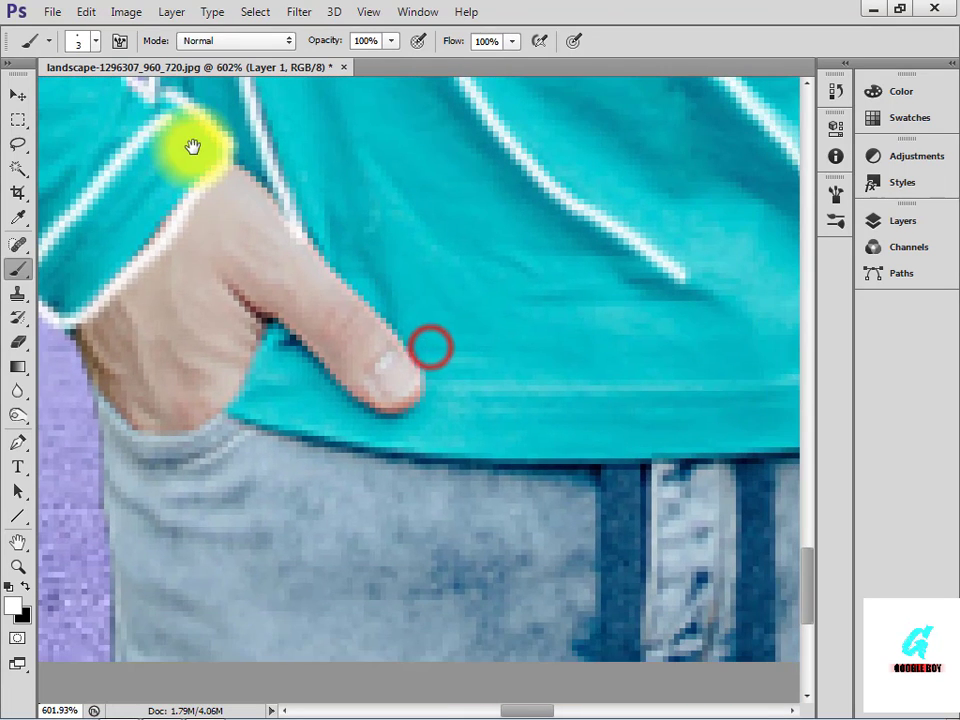
pyautogui.moveTo(268, 345); pyautogui.dragTo(233, 401)
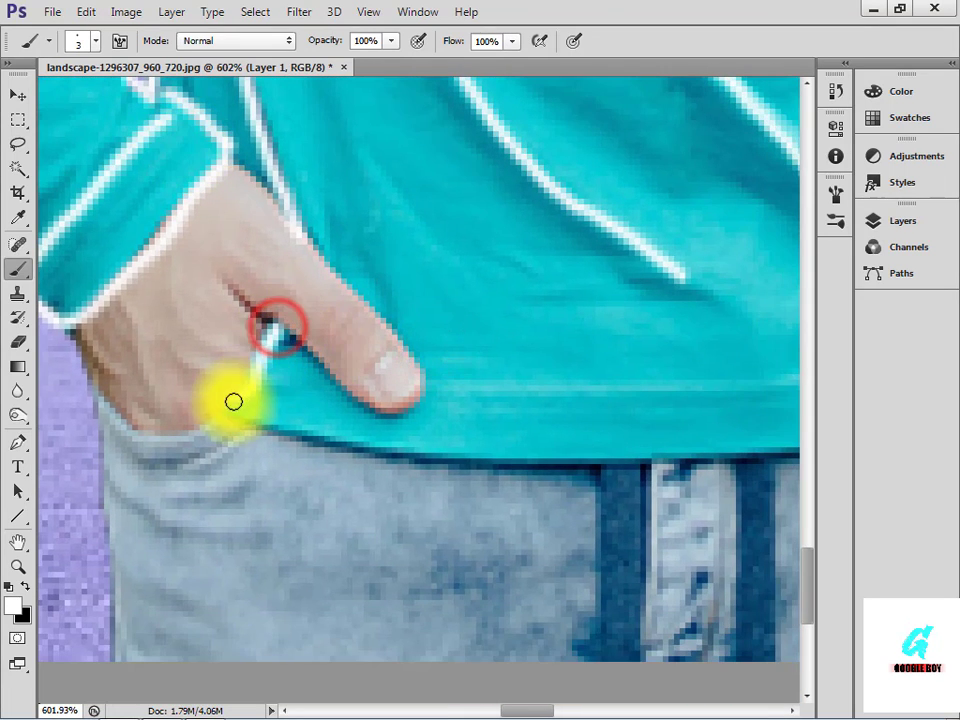
pyautogui.keyDown('shift'); pyautogui.click(418, 444); pyautogui.keyUp('shift')
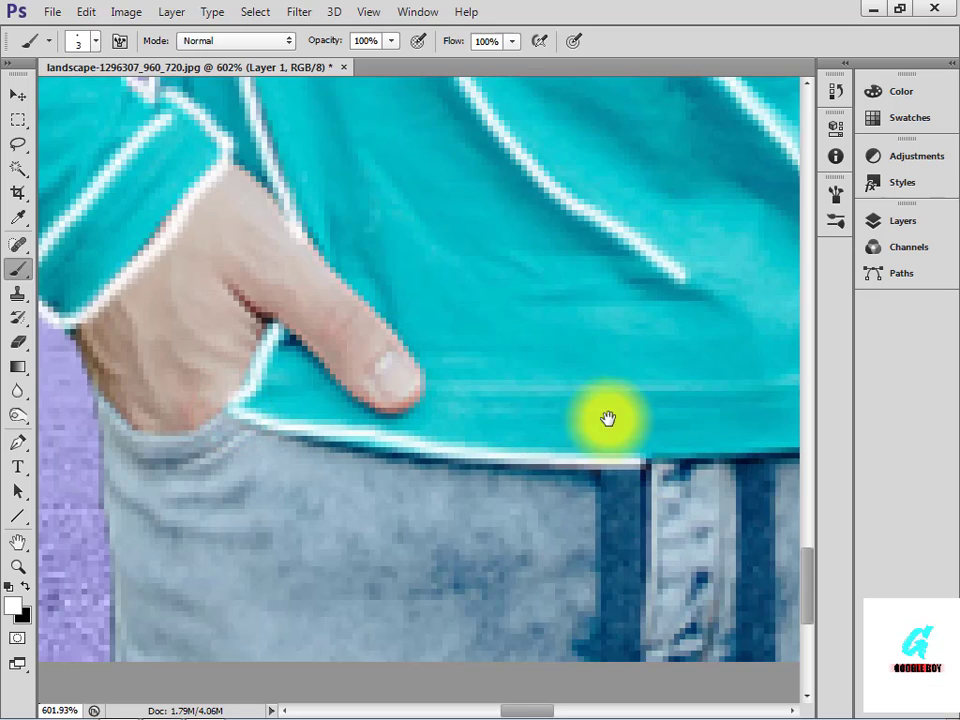
pyautogui.moveTo(608, 419); pyautogui.dragTo(121, 291)
pyautogui.moveTo(150, 337)
pyautogui.mouseDown()
pyautogui.moveTo(294, 323)
pyautogui.moveTo(514, 279)
pyautogui.moveTo(565, 254)
pyautogui.mouseUp()
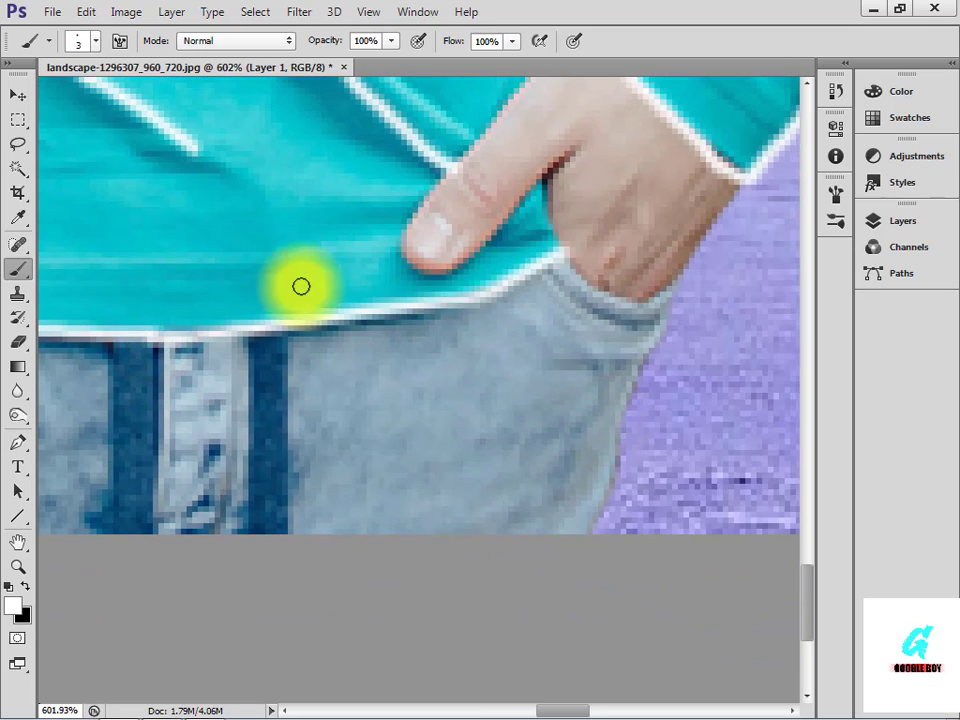
# - Paint white outlines along the outer left edge of the jeans and the left pocket opening below the hand
pyautogui.moveTo(301, 287)
pyautogui.mouseDown()
pyautogui.moveTo(572, 186)
pyautogui.moveTo(593, 379)
pyautogui.moveTo(853, 332)
pyautogui.moveTo(716, 309)
pyautogui.mouseUp()
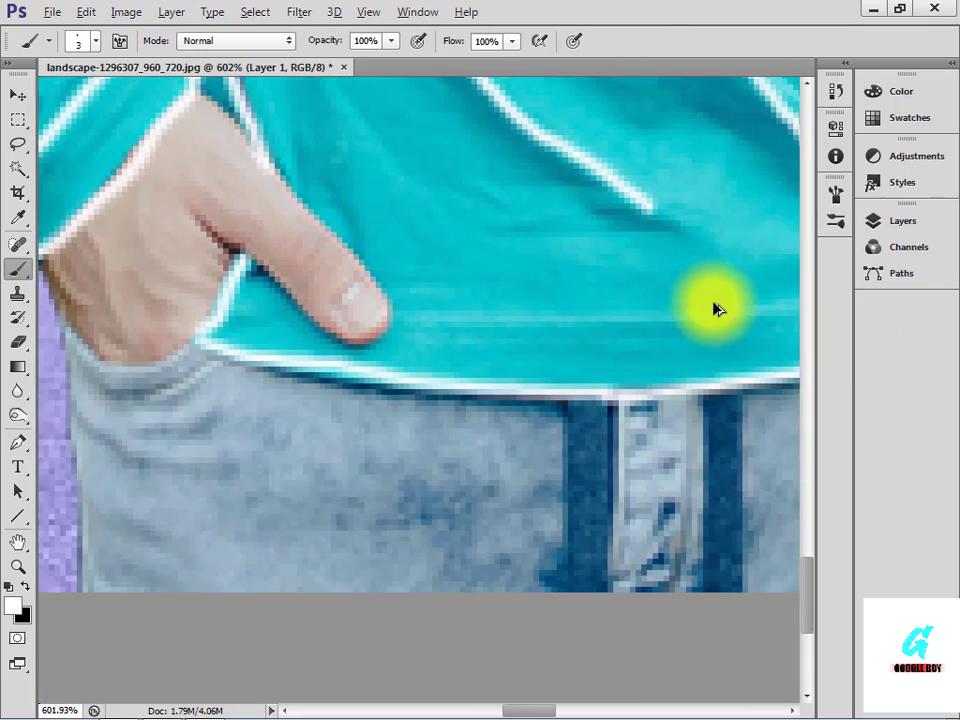
pyautogui.scroll(-13, 670, 390)
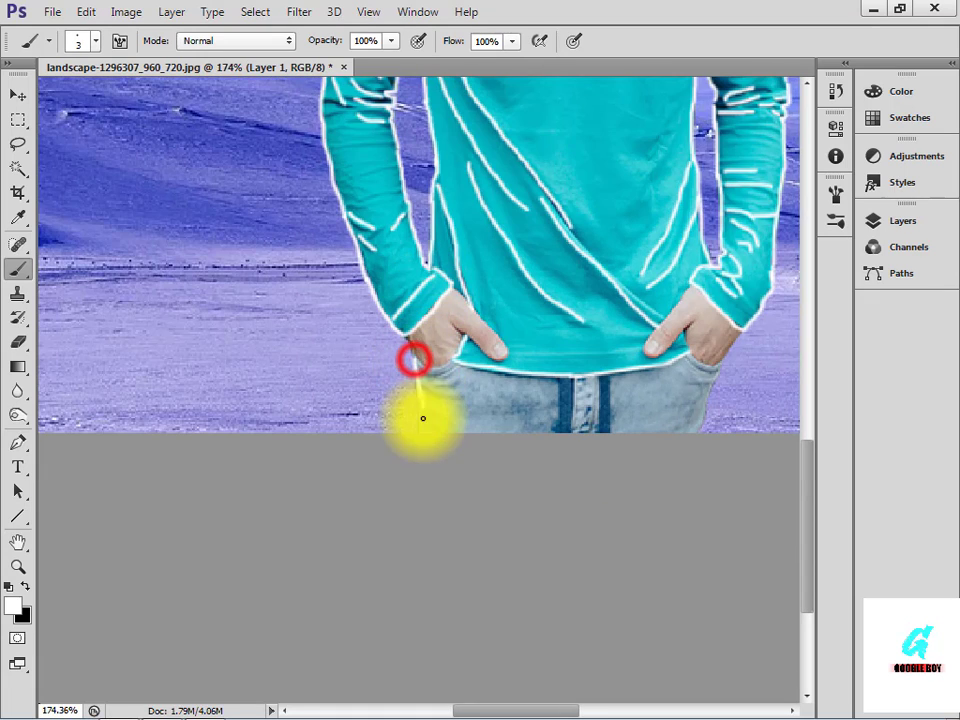
pyautogui.scroll(5, 418, 367)
pyautogui.click(418, 365)
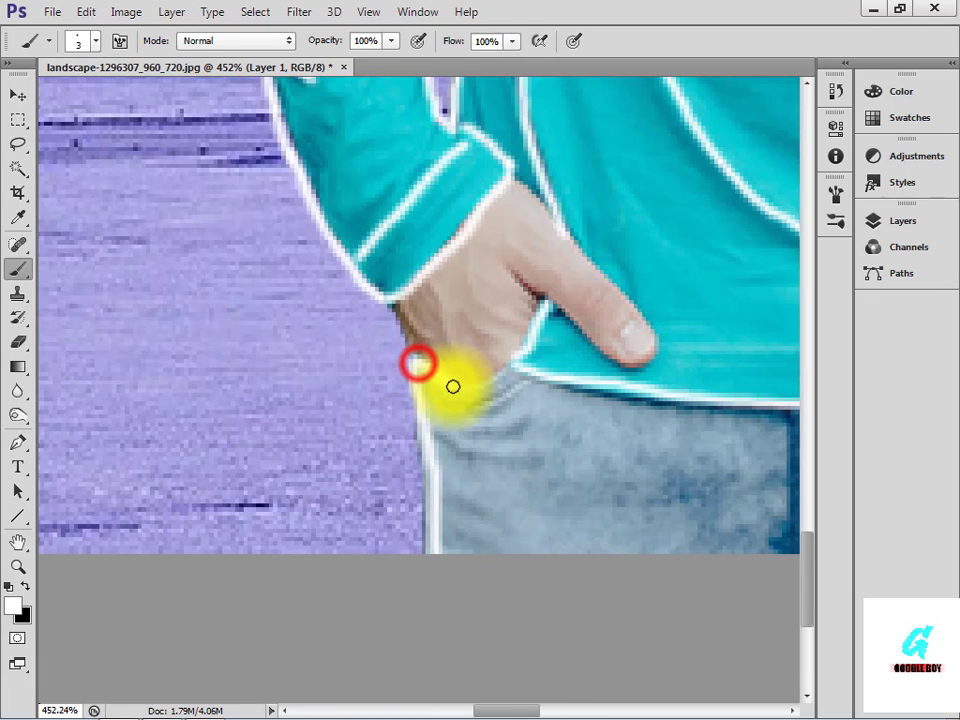
pyautogui.moveTo(583, 369); pyautogui.dragTo(211, 316)
pyautogui.hotkey('ctrl', 'z')
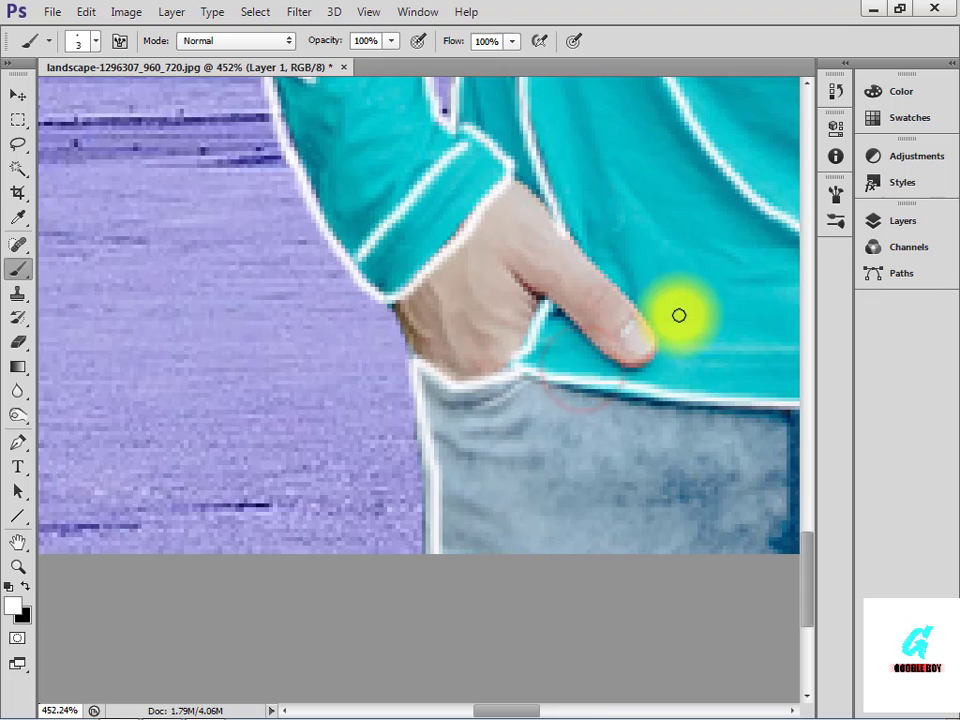
# - Outline the right pocket opening, the outer edge of the right hand and the jeans' right edge in white
pyautogui.moveTo(679, 315); pyautogui.dragTo(2, 250)
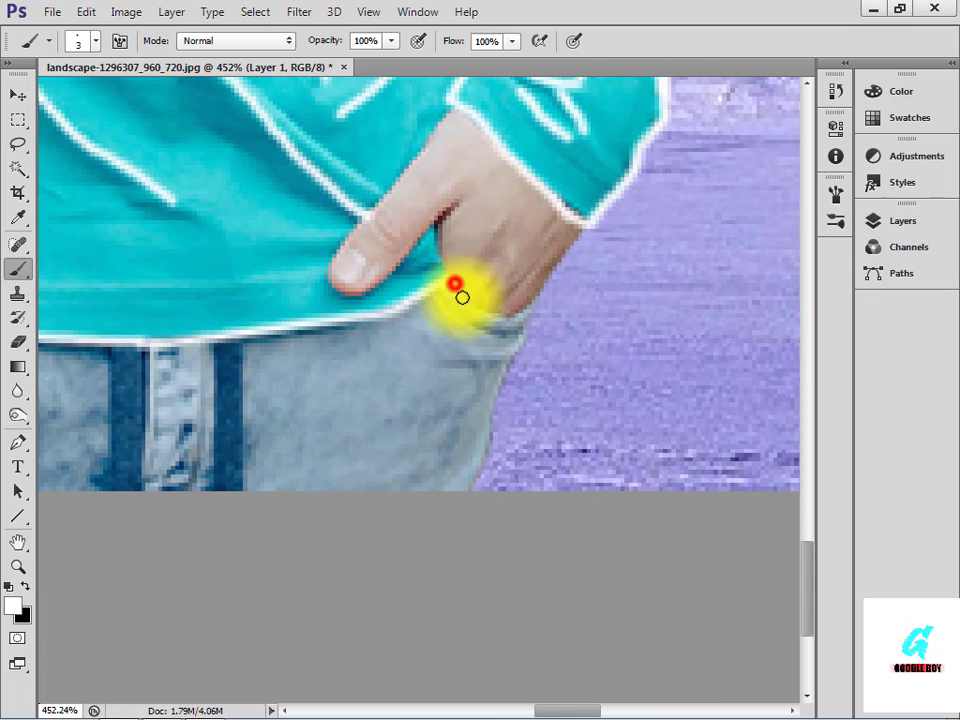
pyautogui.moveTo(524, 316); pyautogui.dragTo(530, 316)
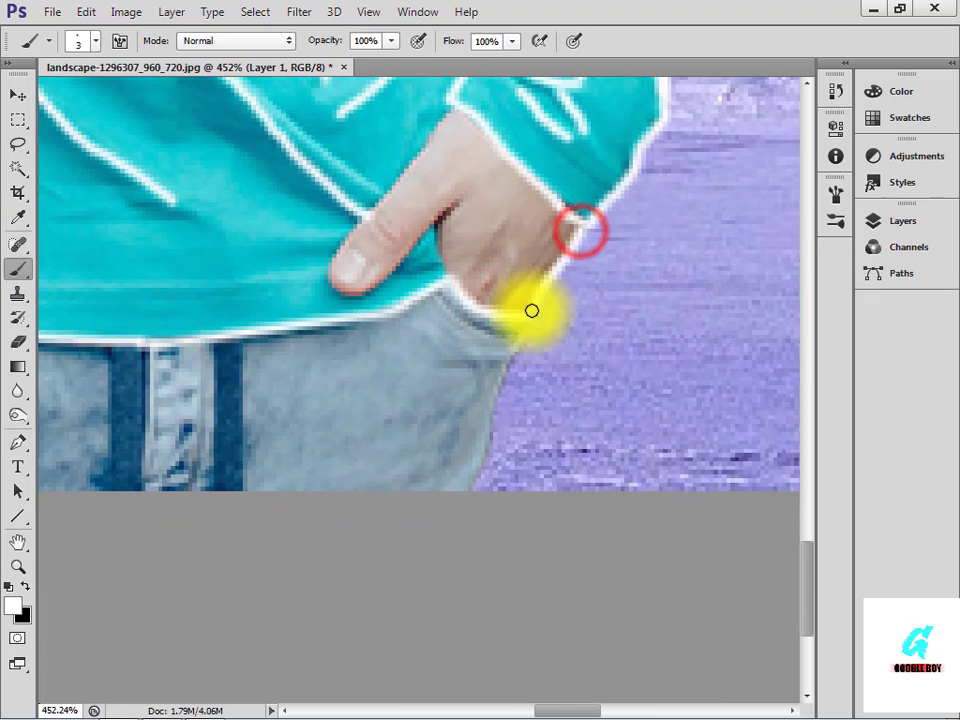
pyautogui.moveTo(510, 386); pyautogui.dragTo(476, 489)
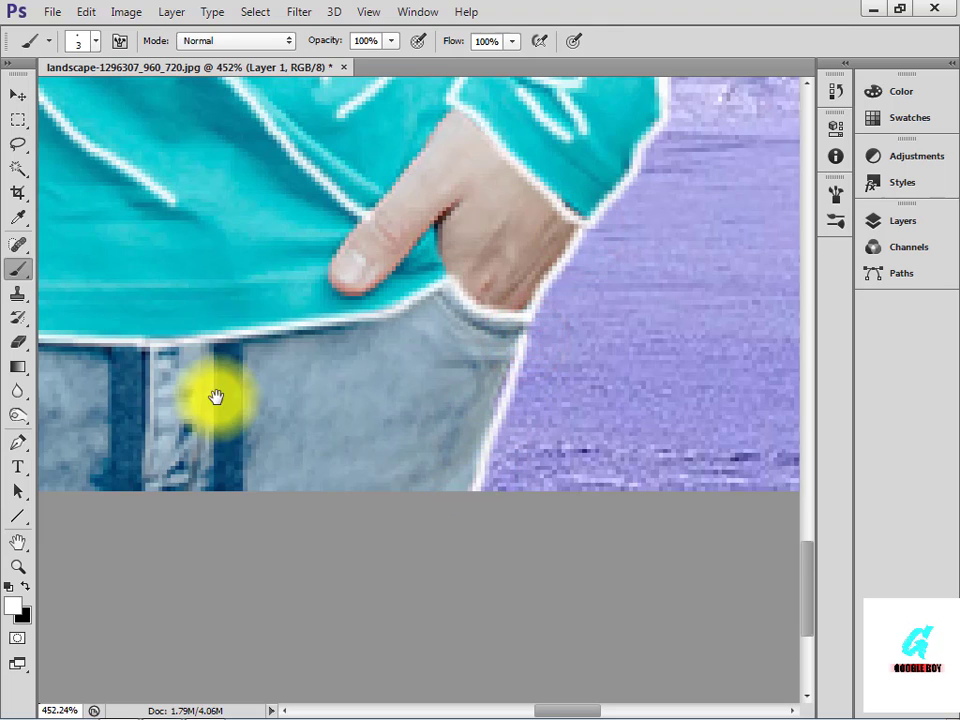
# - Draw vertical white lines along both sides of the two dark stripes at the centre of the jeans
pyautogui.moveTo(214, 396)
pyautogui.mouseDown()
pyautogui.moveTo(557, 356)
pyautogui.moveTo(722, 289)
pyautogui.mouseUp()
pyautogui.moveTo(611, 287); pyautogui.dragTo(315, 271)
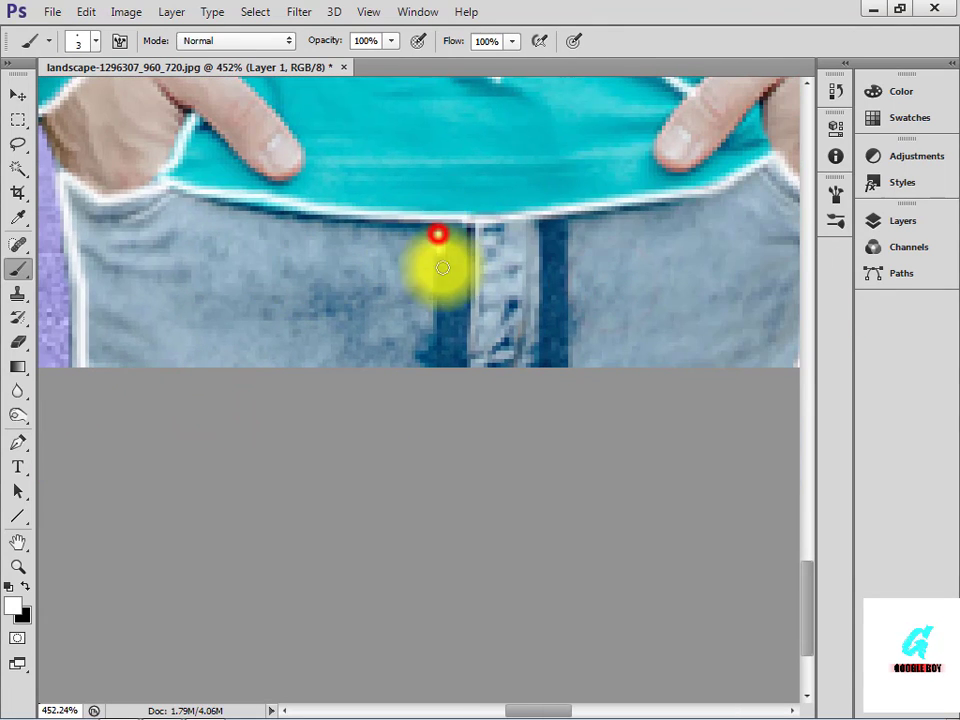
pyautogui.moveTo(437, 234); pyautogui.dragTo(440, 362)
pyautogui.moveTo(476, 222); pyautogui.dragTo(474, 362)
pyautogui.moveTo(543, 222)
pyautogui.mouseDown()
pyautogui.moveTo(540, 355)
pyautogui.moveTo(566, 224)
pyautogui.moveTo(566, 362)
pyautogui.mouseUp()
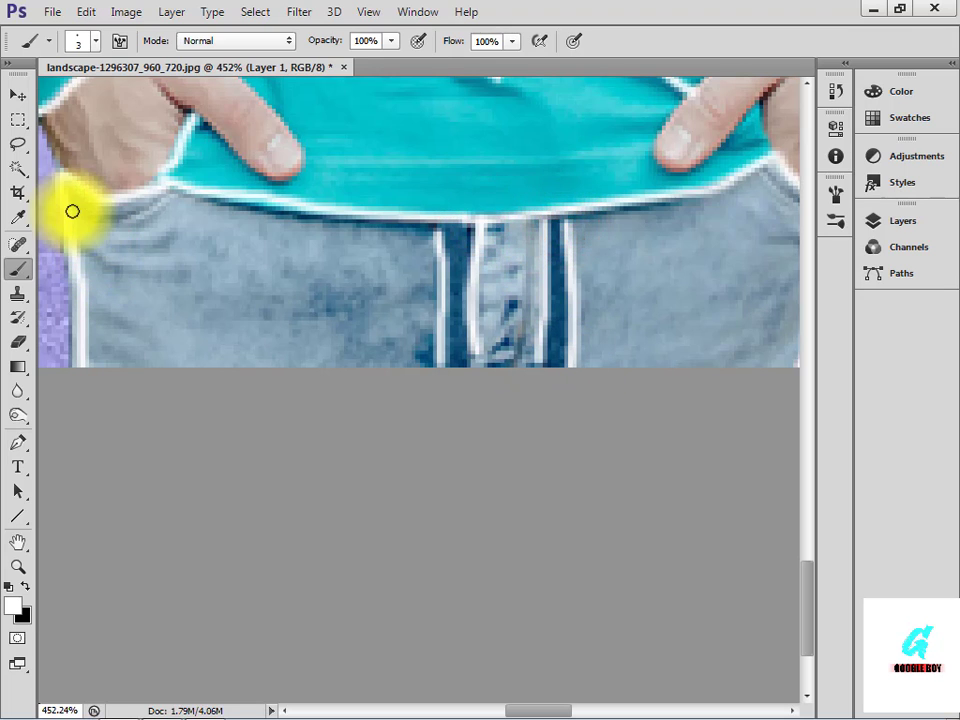
# - Add a white seam line under the left pocket edge and a short crease line below each pocket
pyautogui.moveTo(690, 208)
pyautogui.mouseDown()
pyautogui.moveTo(505, 198)
pyautogui.moveTo(578, 224)
pyautogui.mouseUp()
pyautogui.moveTo(139, 289); pyautogui.dragTo(471, 223)
pyautogui.moveTo(169, 206); pyautogui.dragTo(240, 210)
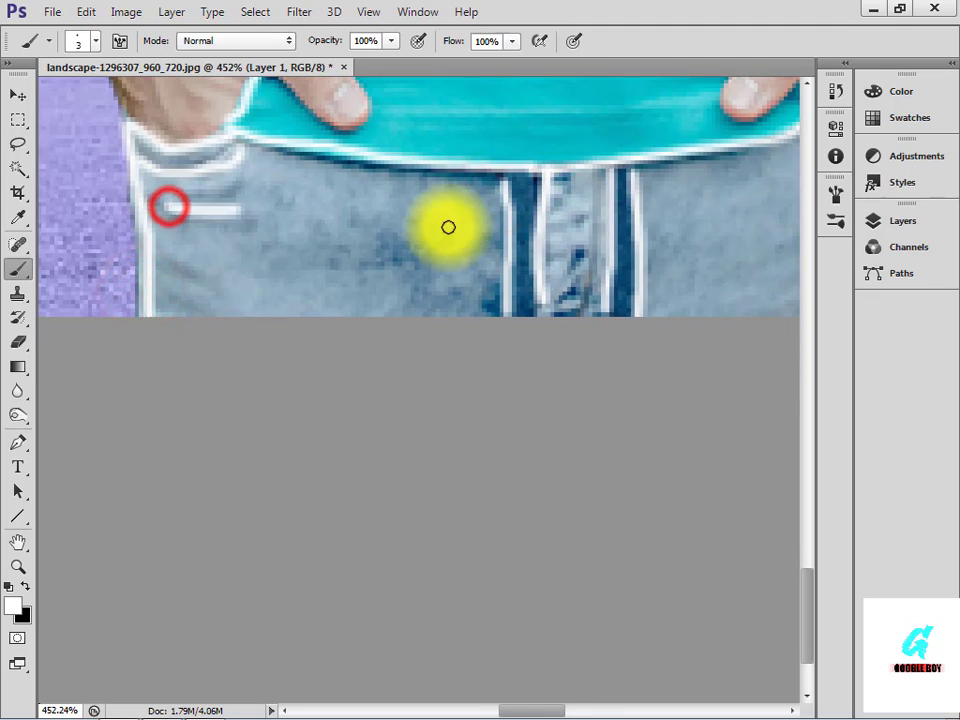
pyautogui.moveTo(448, 227); pyautogui.dragTo(215, 220)
pyautogui.moveTo(589, 186); pyautogui.dragTo(634, 189)
# - Paint two roughly parallel white curves around the shirt's neckline to outline the inner and outer edges of the collar
pyautogui.scroll(-5, 468, 238)
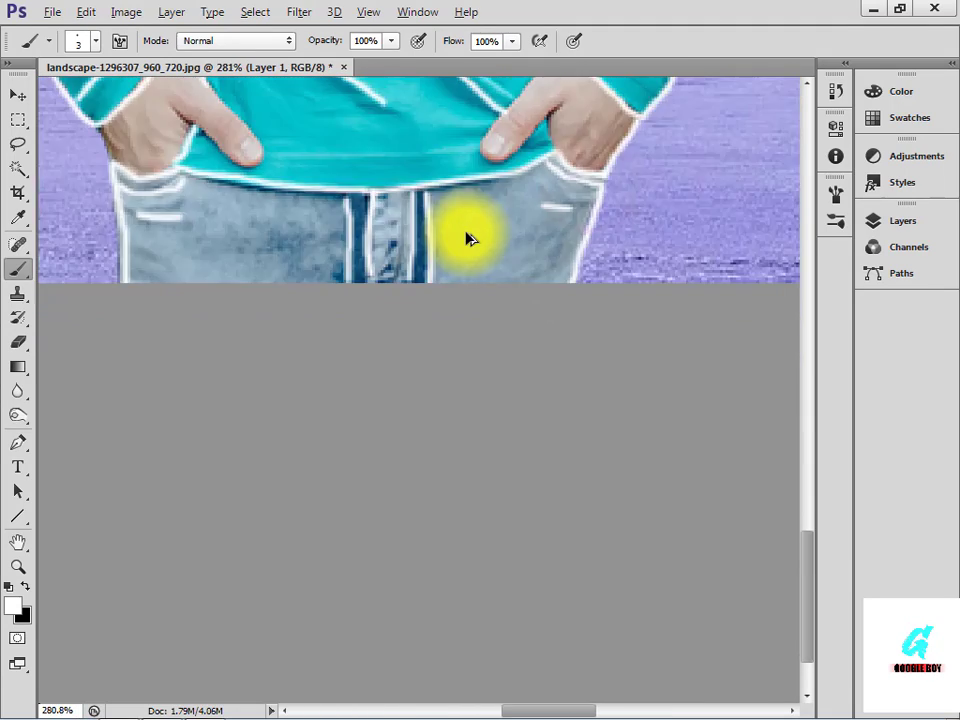
pyautogui.scroll(-5, 470, 238)
pyautogui.scroll(5, 461, 214)
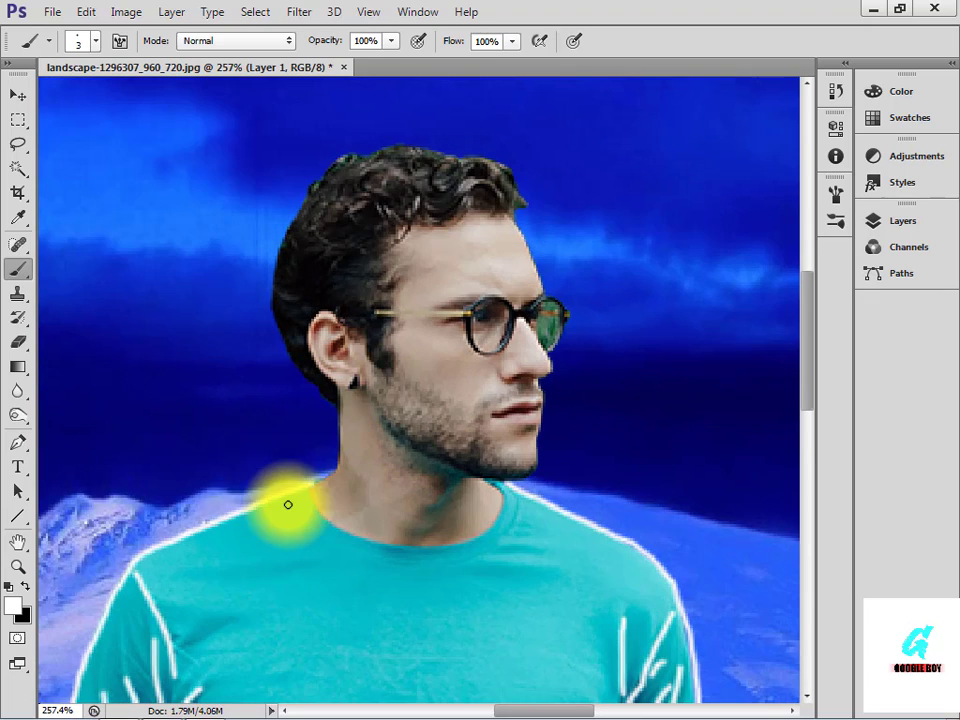
pyautogui.scroll(4, 288, 505)
pyautogui.moveTo(341, 482)
pyautogui.mouseDown()
pyautogui.moveTo(382, 551)
pyautogui.moveTo(446, 598)
pyautogui.moveTo(579, 628)
pyautogui.moveTo(346, 502)
pyautogui.moveTo(474, 501)
pyautogui.moveTo(540, 486)
pyautogui.mouseUp()
pyautogui.hotkey('ctrl', 'z')
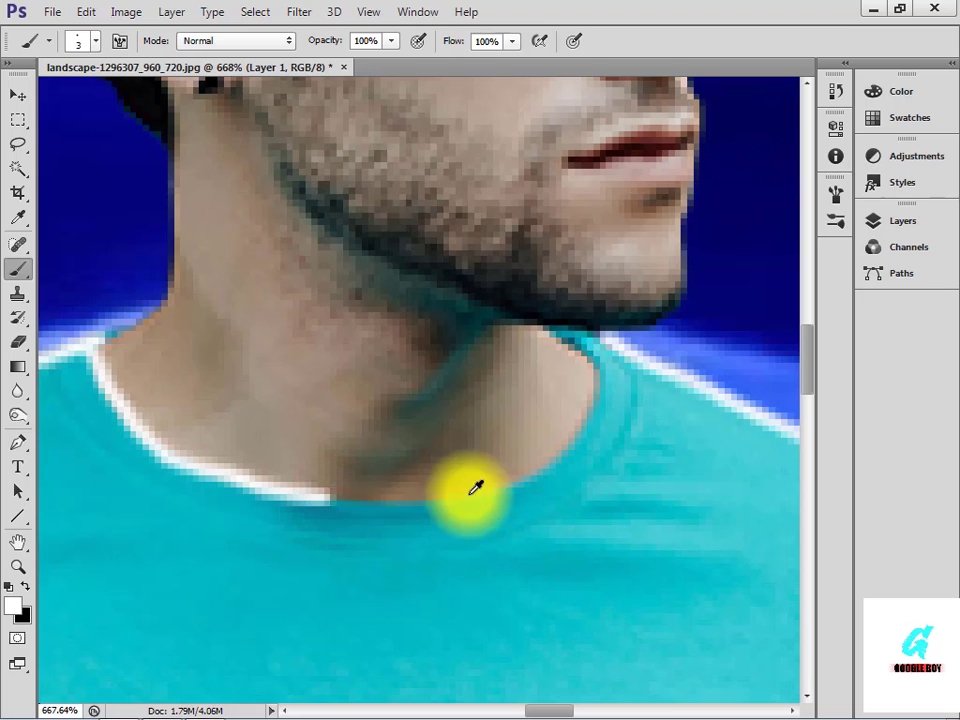
pyautogui.moveTo(330, 501); pyautogui.dragTo(464, 499)
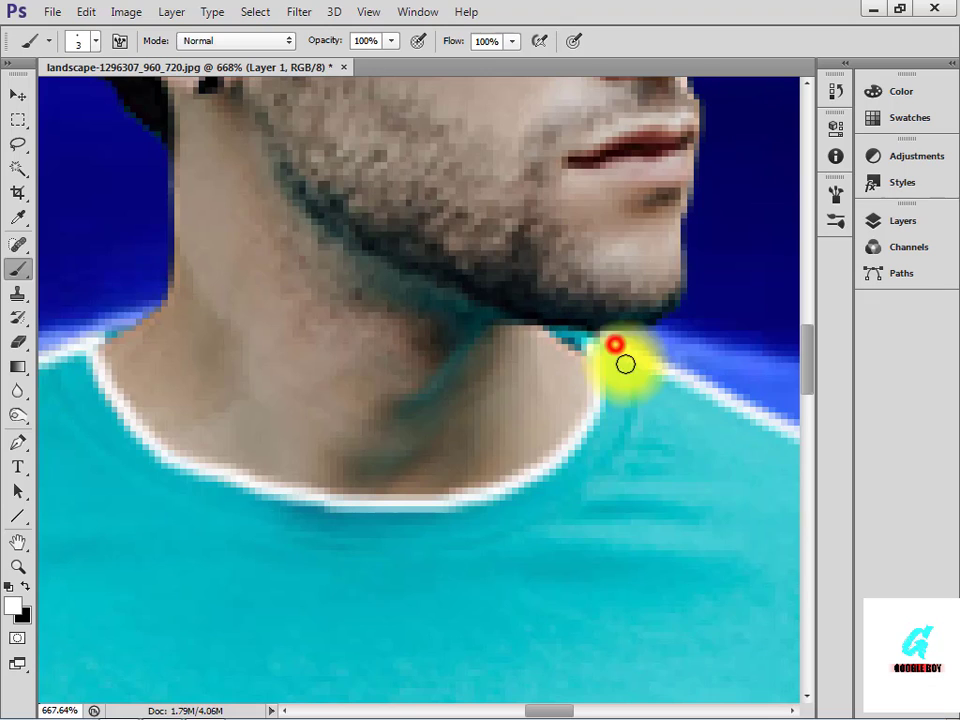
pyautogui.moveTo(612, 462); pyautogui.dragTo(535, 527)
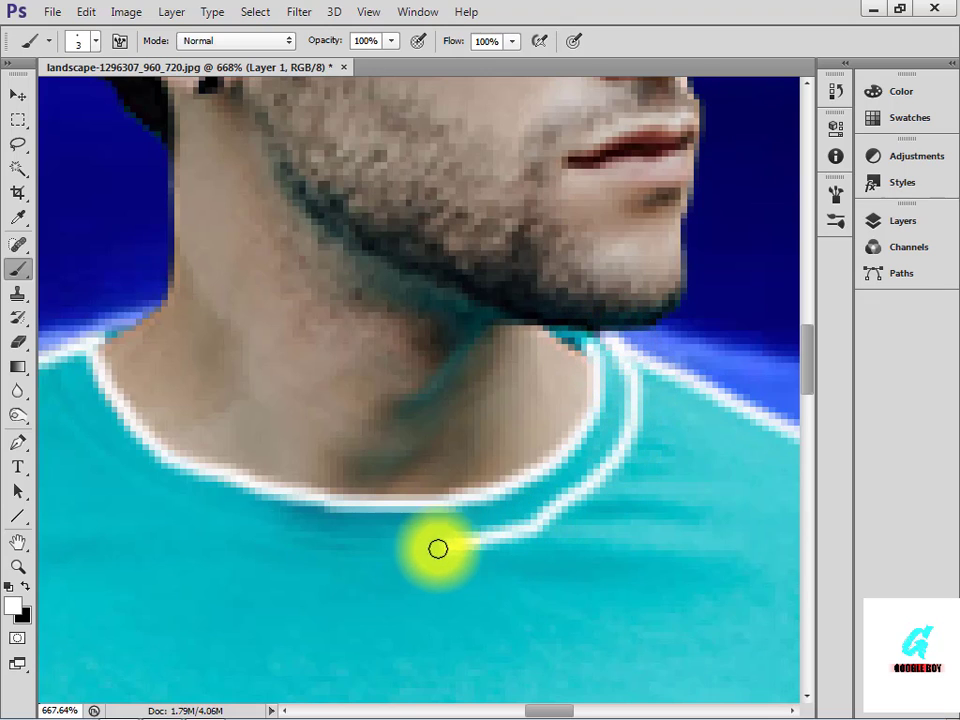
pyautogui.moveTo(438, 549)
pyautogui.mouseDown()
pyautogui.moveTo(320, 554)
pyautogui.moveTo(194, 532)
pyautogui.mouseUp()
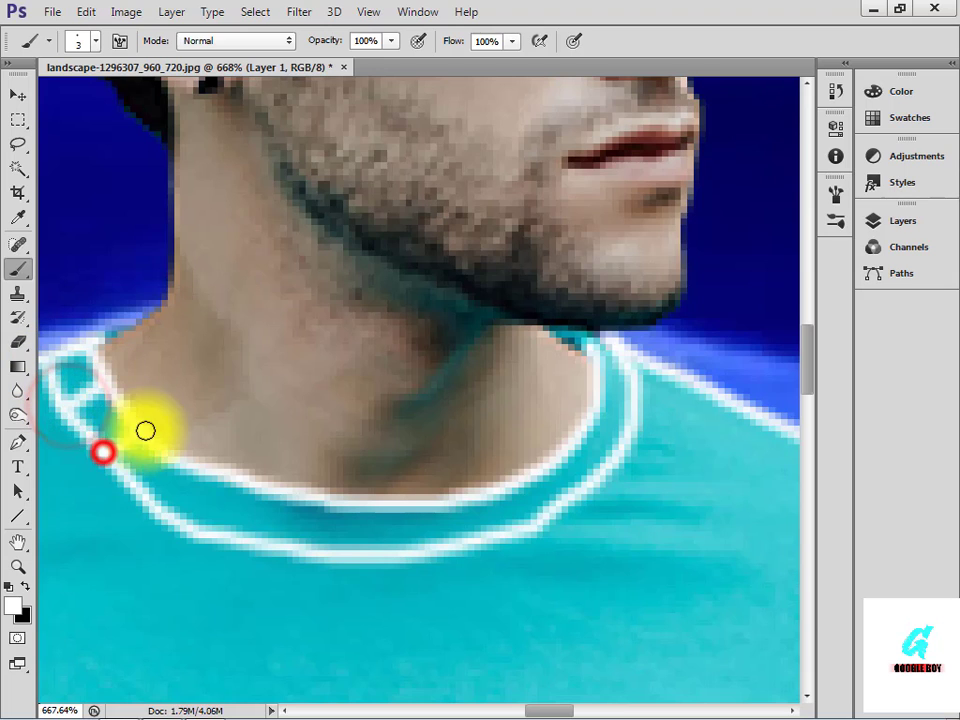
# - Add short white ribbing lines across the collar band from the left shoulder to the right shoulder
pyautogui.moveTo(103, 452); pyautogui.dragTo(144, 430)
pyautogui.moveTo(146, 493); pyautogui.dragTo(179, 462)
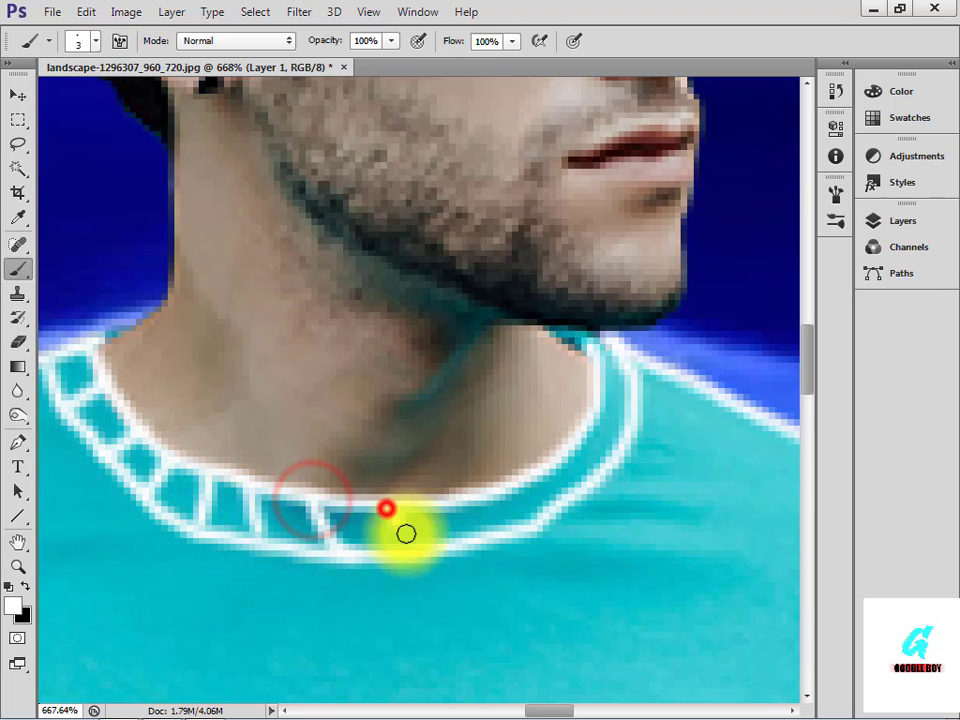
pyautogui.moveTo(406, 534); pyautogui.dragTo(409, 545)
pyautogui.moveTo(481, 507); pyautogui.dragTo(492, 528)
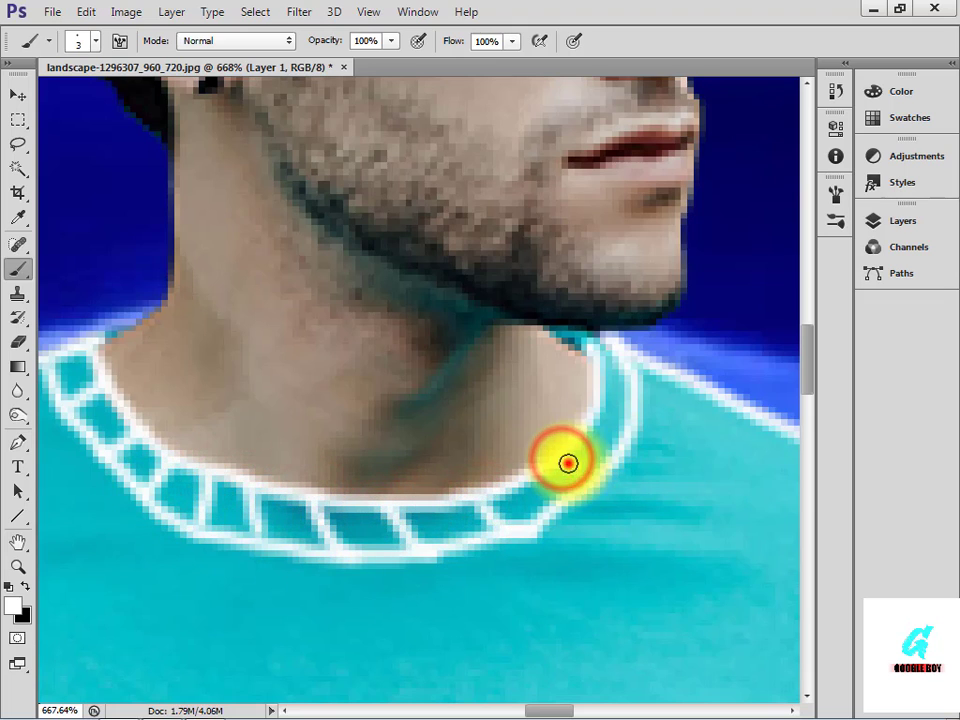
pyautogui.moveTo(567, 463); pyautogui.dragTo(608, 372)
# - Paint a diagonal white fold line on the right side of the shirt's lower body, beside the right sleeve
pyautogui.scroll(-10, 610, 392)
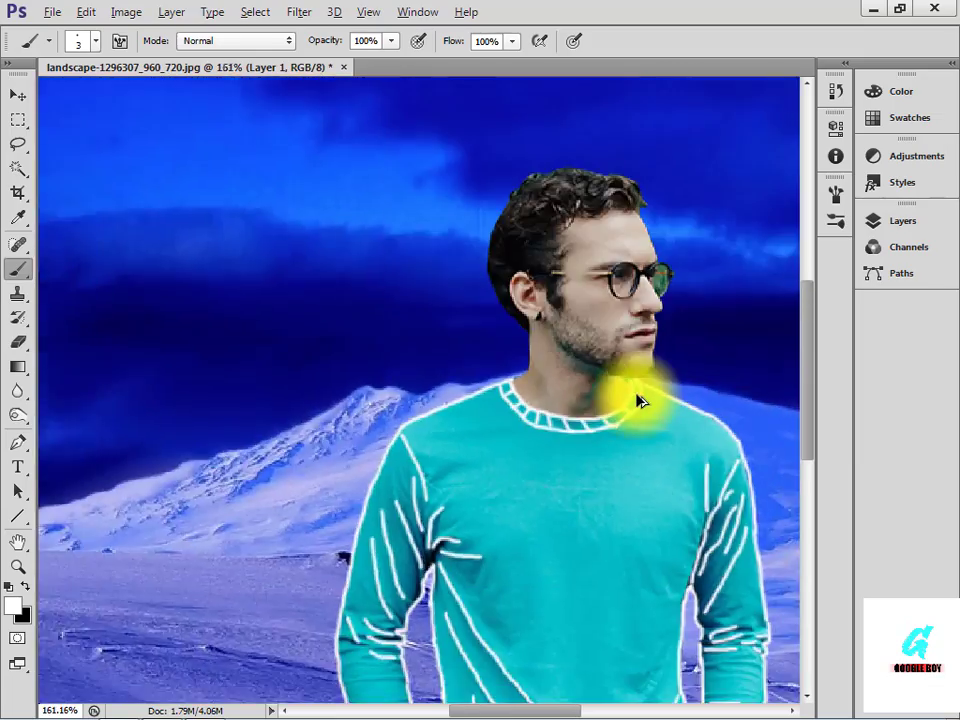
pyautogui.scroll(3, 536, 475)
pyautogui.scroll(4, 536, 475)
pyautogui.scroll(-2, 484, 489)
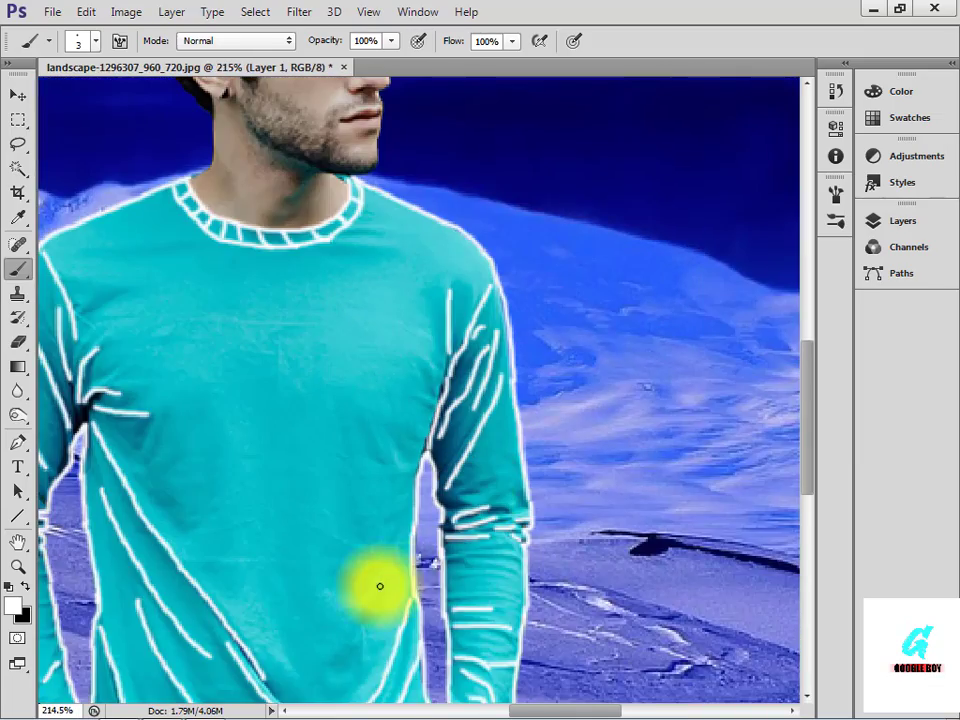
pyautogui.scroll(5, 377, 583)
pyautogui.moveTo(406, 543); pyautogui.dragTo(343, 664)
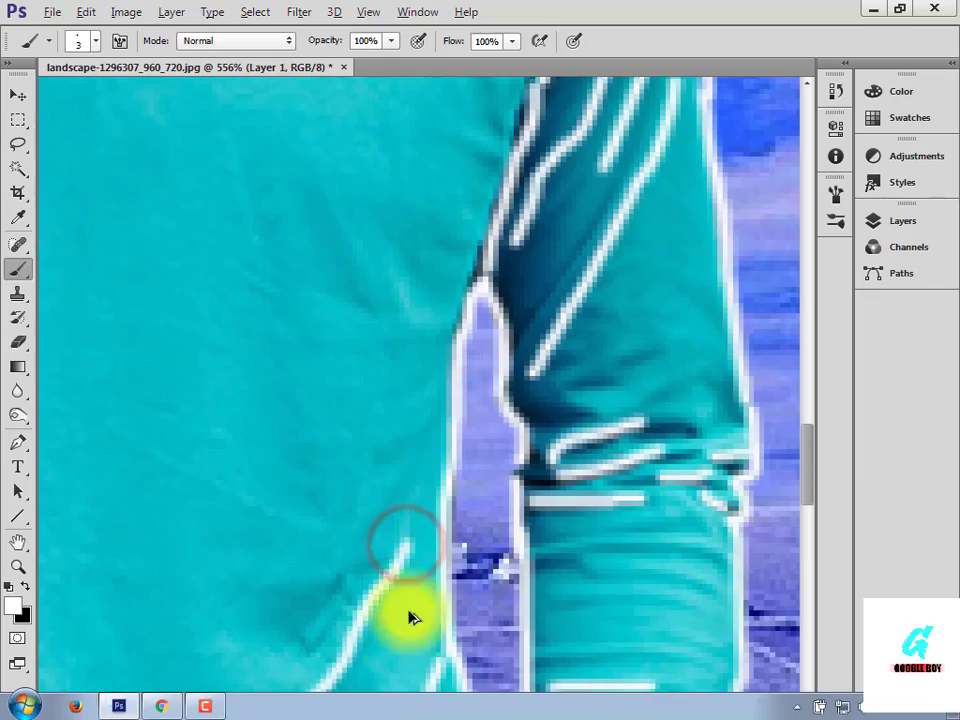
pyautogui.scroll(-6, 407, 617)
pyautogui.scroll(-6, 375, 612)
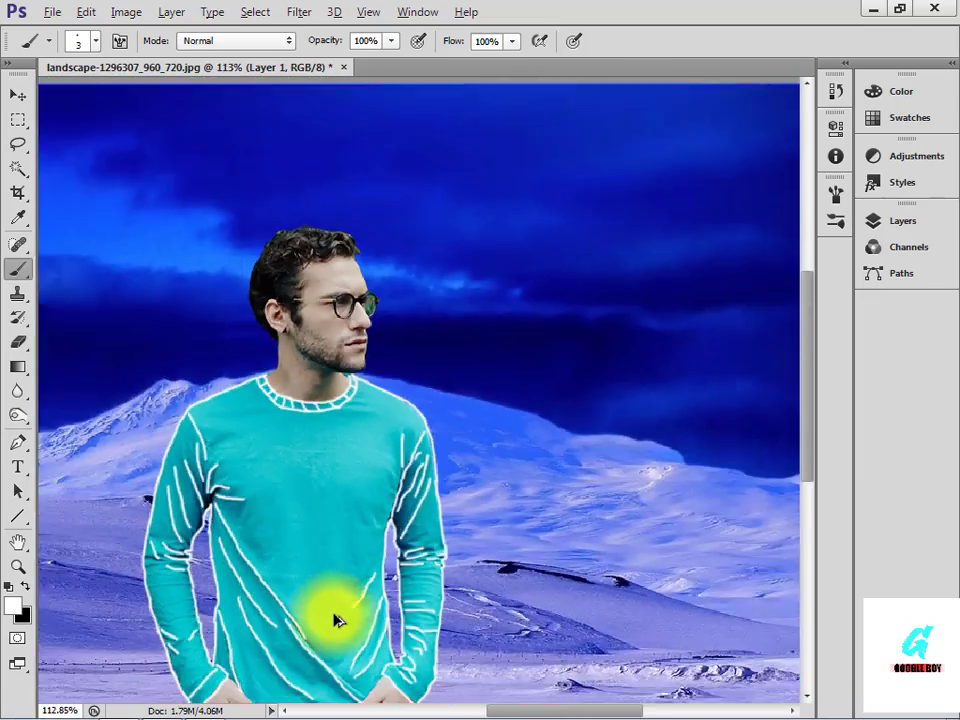
pyautogui.scroll(2, 407, 615)
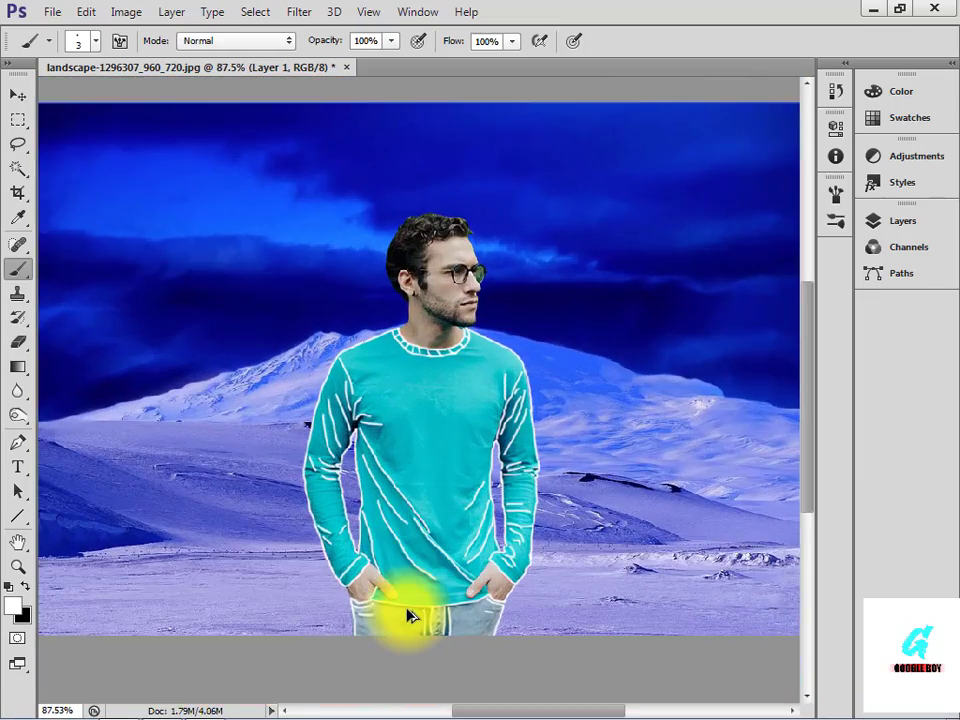
# - On the man's photo layer, erase the shirt's left shoulder and sleeve beneath the line art with a 70 px eraser
pyautogui.click(886, 222)
pyautogui.click(786, 340)
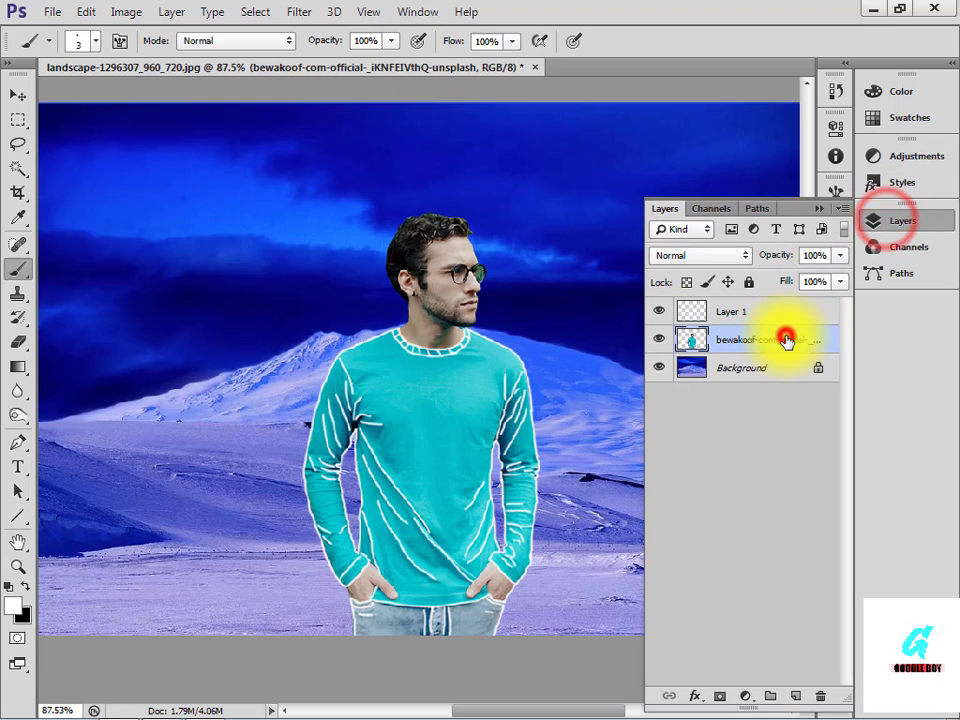
pyautogui.click(818, 208)
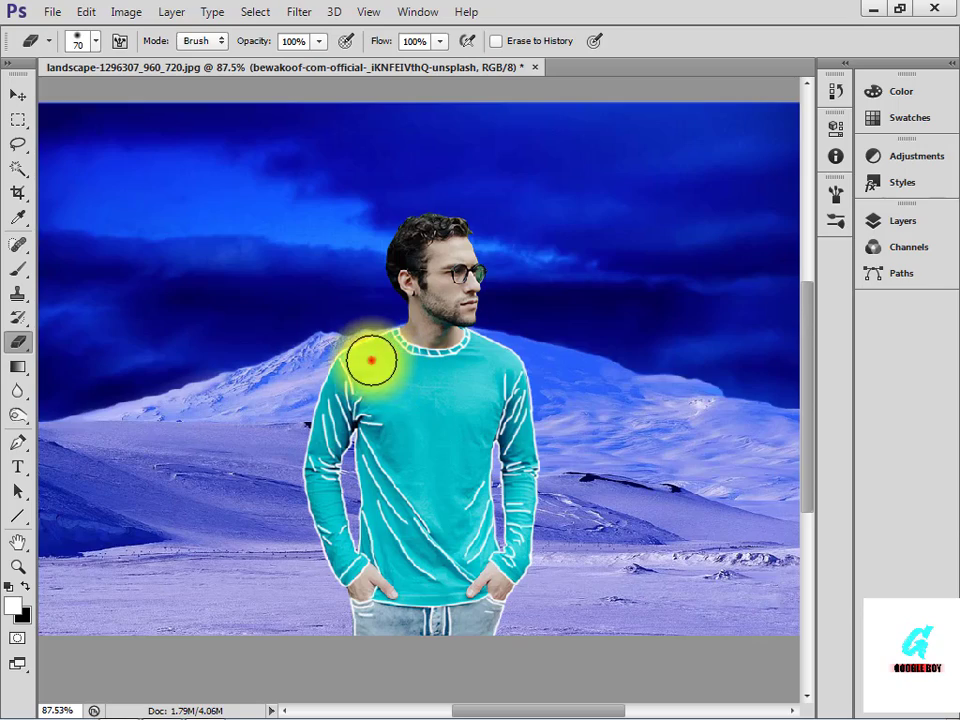
pyautogui.click(328, 364)
pyautogui.click(323, 392)
pyautogui.click(312, 435)
pyautogui.click(315, 476)
pyautogui.click(326, 495)
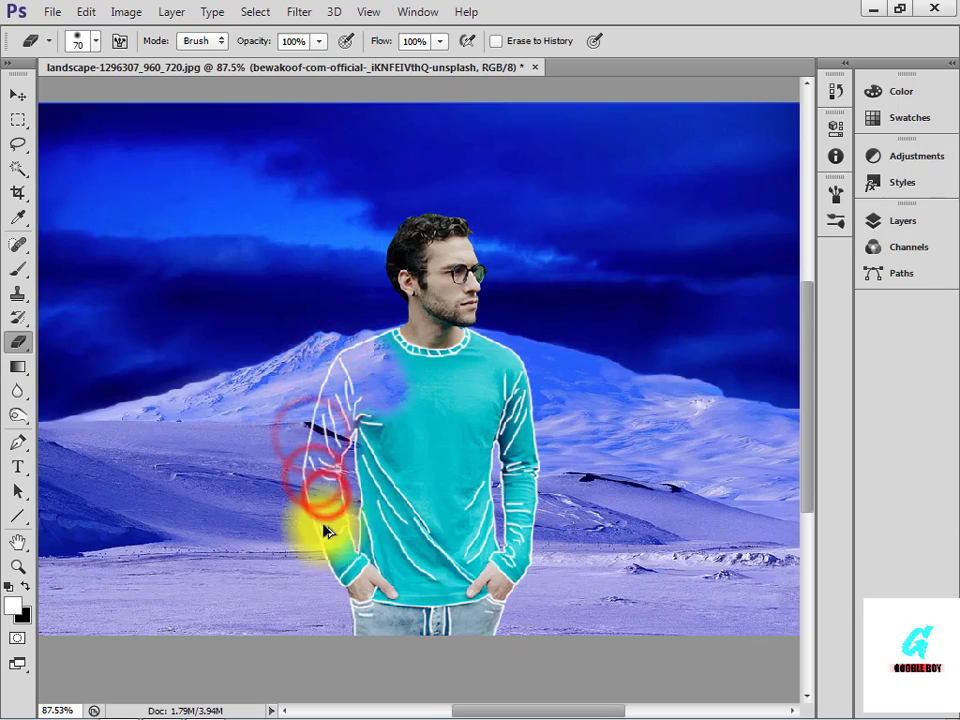
# - Reduce the eraser size to 25 px and erase the shirt inside the collar band, below the neckline and across the upper chest
pyautogui.scroll(7, 322, 522)
pyautogui.scroll(1, 322, 483)
pyautogui.moveTo(514, 268)
pyautogui.mouseDown()
pyautogui.moveTo(429, 343)
pyautogui.moveTo(257, 702)
pyautogui.mouseUp()
pyautogui.click(287, 354)
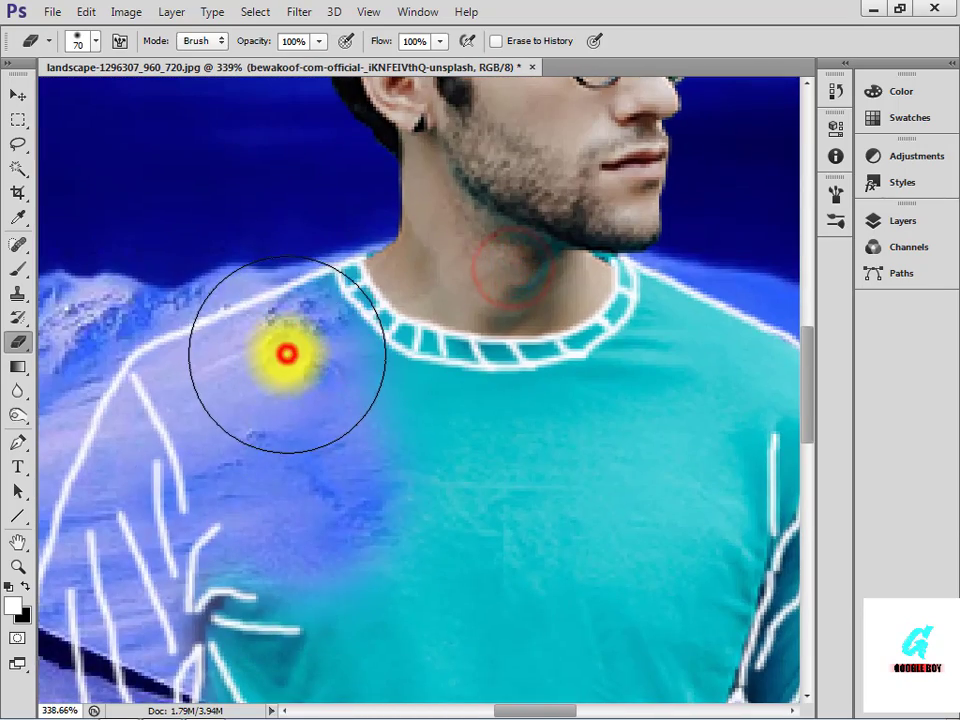
pyautogui.press('[')
pyautogui.press('[')
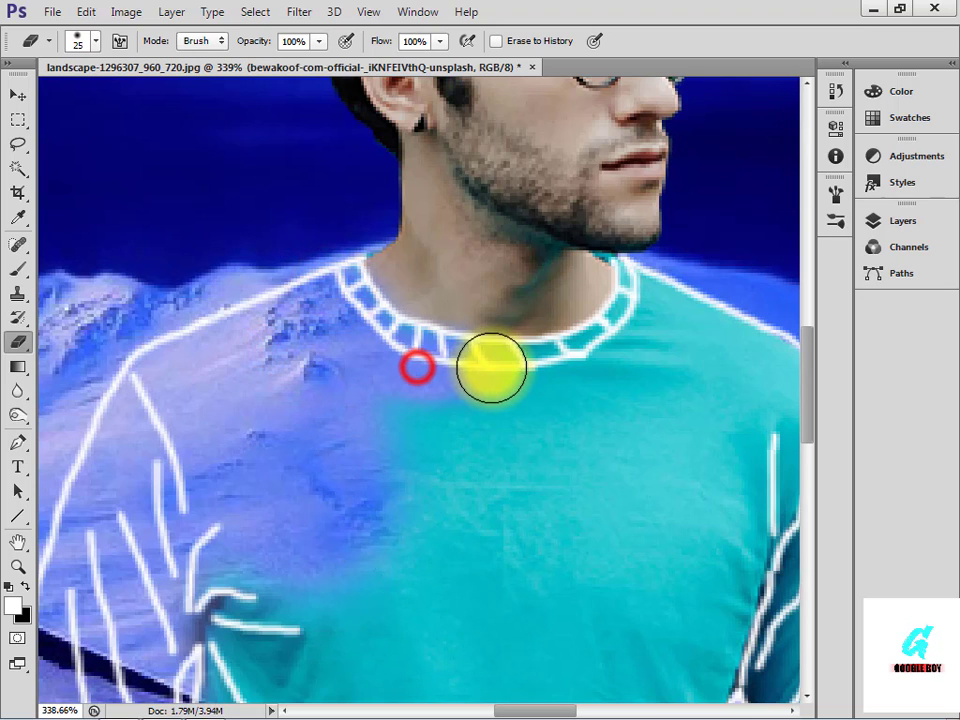
pyautogui.moveTo(492, 368)
pyautogui.mouseDown()
pyautogui.moveTo(608, 364)
pyautogui.moveTo(642, 318)
pyautogui.moveTo(694, 309)
pyautogui.mouseUp()
pyautogui.moveTo(696, 311)
pyautogui.mouseDown()
pyautogui.moveTo(731, 347)
pyautogui.moveTo(392, 667)
pyautogui.moveTo(520, 532)
pyautogui.mouseUp()
pyautogui.moveTo(523, 527); pyautogui.dragTo(477, 448)
pyautogui.moveTo(474, 442); pyautogui.dragTo(536, 446)
pyautogui.moveTo(540, 442)
pyautogui.mouseDown()
pyautogui.moveTo(508, 540)
pyautogui.moveTo(505, 435)
pyautogui.mouseUp()
# - Erase the shirt's remaining chest area on the right and the whole right sleeve down to the cuff
pyautogui.press('space')
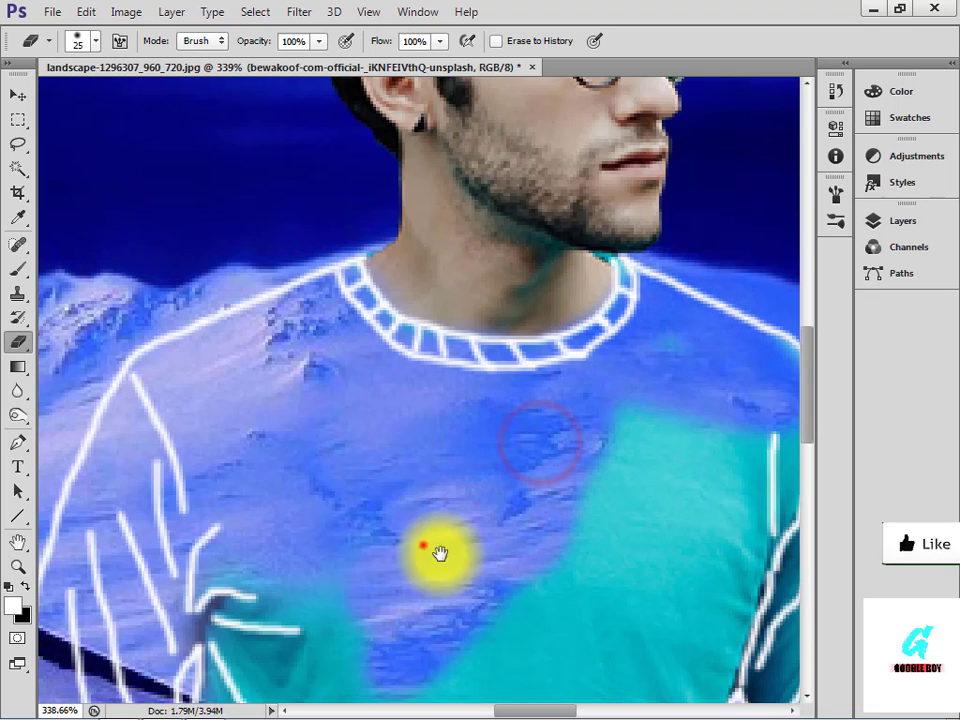
pyautogui.moveTo(422, 544); pyautogui.dragTo(356, 277)
pyautogui.moveTo(154, 308)
pyautogui.mouseDown()
pyautogui.moveTo(212, 572)
pyautogui.moveTo(212, 551)
pyautogui.moveTo(596, 399)
pyautogui.moveTo(463, 471)
pyautogui.moveTo(544, 561)
pyautogui.mouseUp()
pyautogui.moveTo(708, 299); pyautogui.dragTo(459, 427)
pyautogui.moveTo(534, 270)
pyautogui.mouseDown()
pyautogui.moveTo(486, 289)
pyautogui.moveTo(504, 240)
pyautogui.moveTo(469, 662)
pyautogui.moveTo(503, 396)
pyautogui.mouseUp()
pyautogui.press('space')
pyautogui.moveTo(424, 527); pyautogui.dragTo(427, 218)
pyautogui.moveTo(465, 321)
pyautogui.mouseDown()
pyautogui.moveTo(482, 450)
pyautogui.moveTo(542, 504)
pyautogui.moveTo(527, 544)
pyautogui.moveTo(545, 526)
pyautogui.mouseUp()
pyautogui.press('space')
pyautogui.moveTo(535, 517); pyautogui.dragTo(503, 197)
pyautogui.moveTo(504, 264)
pyautogui.mouseDown()
pyautogui.moveTo(481, 350)
pyautogui.moveTo(513, 362)
pyautogui.mouseUp()
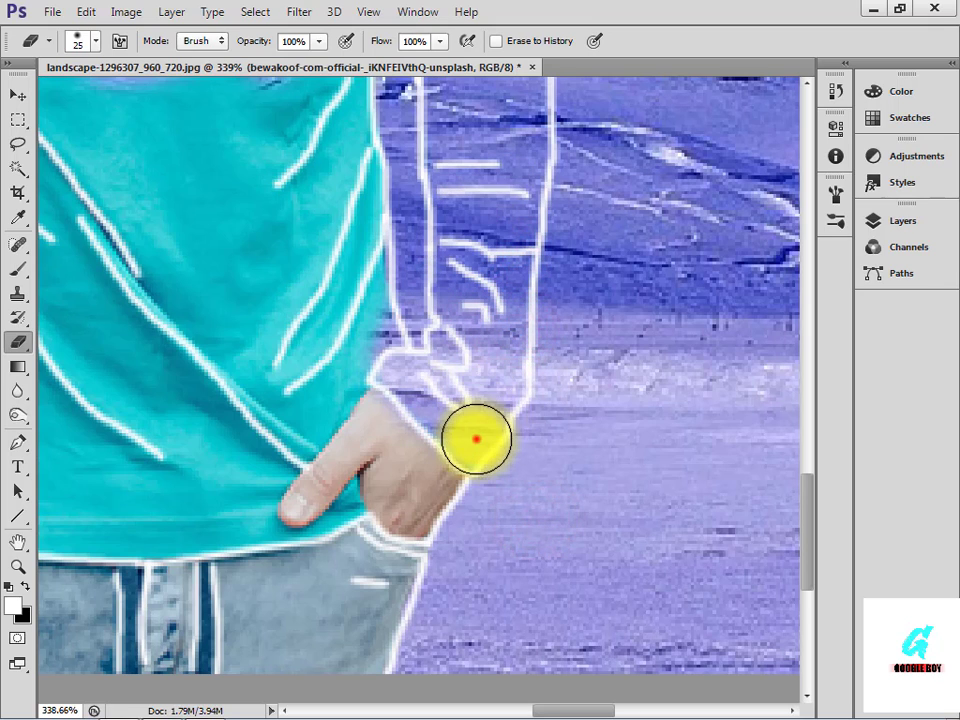
# - Erase the shirt fabric across the middle and lower torso between the two sleeves
pyautogui.press('space')
pyautogui.moveTo(435, 296); pyautogui.dragTo(570, 270)
pyautogui.moveTo(529, 219)
pyautogui.mouseDown()
pyautogui.moveTo(464, 330)
pyautogui.moveTo(332, 428)
pyautogui.moveTo(404, 120)
pyautogui.moveTo(492, 128)
pyautogui.moveTo(430, 337)
pyautogui.mouseUp()
pyautogui.press('space')
pyautogui.moveTo(472, 206); pyautogui.dragTo(490, 496)
pyautogui.moveTo(523, 270)
pyautogui.mouseDown()
pyautogui.moveTo(465, 318)
pyautogui.moveTo(487, 399)
pyautogui.moveTo(340, 513)
pyautogui.moveTo(370, 292)
pyautogui.moveTo(278, 440)
pyautogui.moveTo(185, 282)
pyautogui.moveTo(193, 426)
pyautogui.moveTo(173, 414)
pyautogui.moveTo(120, 494)
pyautogui.moveTo(281, 447)
pyautogui.mouseUp()
# - Erase the remaining shirt fabric of the left forearm and cuff above the left hand
pyautogui.scroll(-8, 343, 390)
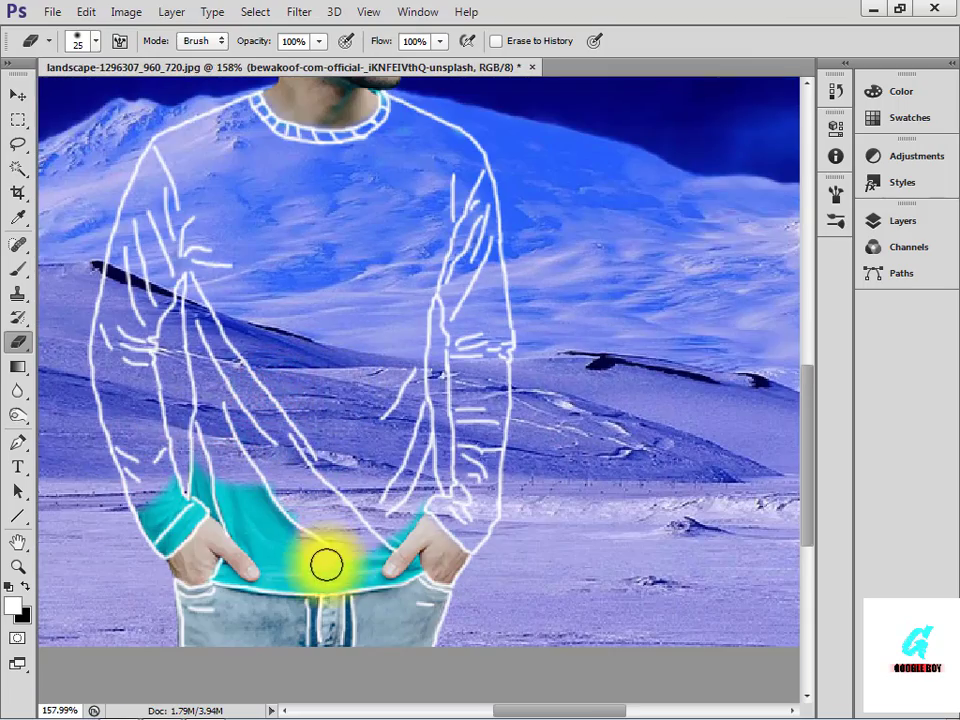
pyautogui.scroll(-1, 300, 482)
pyautogui.scroll(19, 298, 465)
pyautogui.press('space')
pyautogui.moveTo(186, 490); pyautogui.dragTo(750, 135)
pyautogui.moveTo(688, 257); pyautogui.dragTo(797, 110)
pyautogui.moveTo(695, 117); pyautogui.dragTo(864, 253)
pyautogui.moveTo(566, 253)
pyautogui.mouseDown()
pyautogui.moveTo(302, 459)
pyautogui.moveTo(403, 454)
pyautogui.moveTo(373, 514)
pyautogui.moveTo(428, 510)
pyautogui.moveTo(536, 386)
pyautogui.moveTo(546, 332)
pyautogui.moveTo(386, 546)
pyautogui.moveTo(655, 38)
pyautogui.mouseUp()
pyautogui.press('space')
pyautogui.moveTo(624, 279)
pyautogui.mouseDown()
pyautogui.moveTo(354, 201)
pyautogui.moveTo(454, 167)
pyautogui.moveTo(613, 167)
pyautogui.moveTo(379, 169)
pyautogui.moveTo(292, 152)
pyautogui.mouseUp()
# - Erase the jeans beneath the line art and the shirt hem between the two hands
pyautogui.scroll(-3, 630, 190)
pyautogui.scroll(-1, 632, 197)
pyautogui.moveTo(234, 156)
pyautogui.mouseDown()
pyautogui.moveTo(354, 275)
pyautogui.moveTo(418, 300)
pyautogui.moveTo(439, 373)
pyautogui.moveTo(493, 459)
pyautogui.moveTo(551, 426)
pyautogui.mouseUp()
pyautogui.moveTo(513, 476); pyautogui.dragTo(512, 386)
pyautogui.moveTo(453, 369)
pyautogui.mouseDown()
pyautogui.moveTo(295, 443)
pyautogui.moveTo(171, 484)
pyautogui.moveTo(81, 439)
pyautogui.moveTo(111, 465)
pyautogui.moveTo(323, 432)
pyautogui.moveTo(373, 339)
pyautogui.mouseUp()
pyautogui.moveTo(656, 506)
pyautogui.mouseDown()
pyautogui.moveTo(195, 465)
pyautogui.moveTo(358, 481)
pyautogui.moveTo(346, 331)
pyautogui.moveTo(139, 344)
pyautogui.mouseUp()
pyautogui.moveTo(143, 276); pyautogui.dragTo(154, 283)
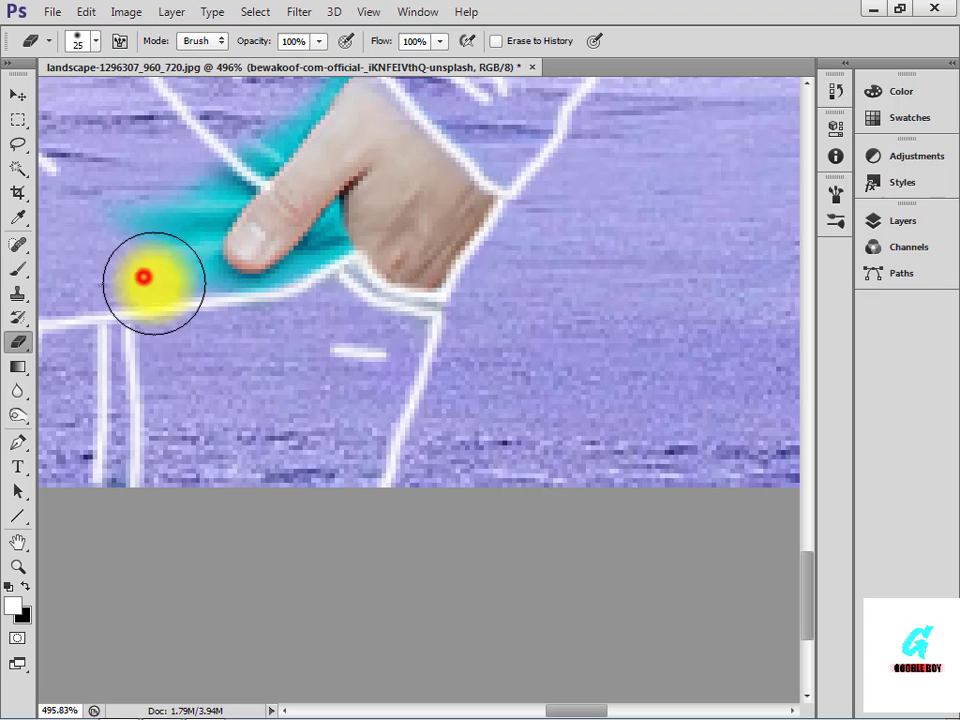
# - Reduce the eraser to 15 px and 6 px and erase the leftover shirt and pocket fabric around the right hand
pyautogui.scroll(8, 176, 348)
pyautogui.press('[')
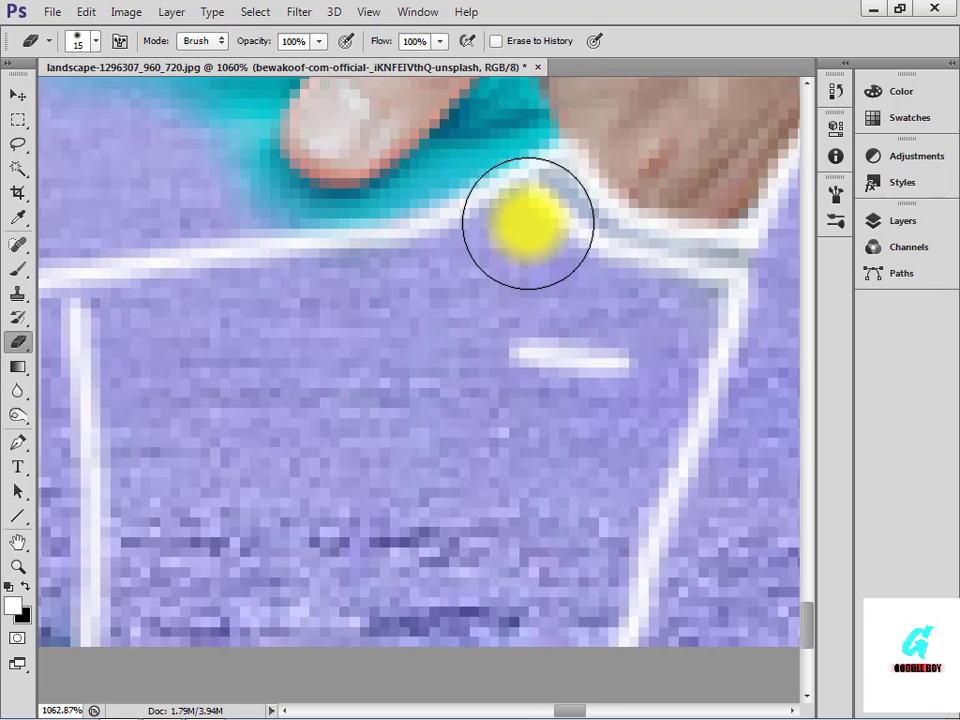
pyautogui.moveTo(447, 144)
pyautogui.mouseDown()
pyautogui.moveTo(441, 223)
pyautogui.moveTo(500, 188)
pyautogui.mouseUp()
pyautogui.moveTo(484, 283); pyautogui.dragTo(434, 448)
pyautogui.moveTo(476, 213)
pyautogui.mouseDown()
pyautogui.moveTo(441, 280)
pyautogui.moveTo(493, 326)
pyautogui.moveTo(294, 377)
pyautogui.moveTo(227, 343)
pyautogui.moveTo(265, 386)
pyautogui.moveTo(193, 178)
pyautogui.moveTo(251, 176)
pyautogui.moveTo(208, 272)
pyautogui.mouseUp()
pyautogui.moveTo(163, 202); pyautogui.dragTo(161, 580)
pyautogui.moveTo(291, 497)
pyautogui.mouseDown()
pyautogui.moveTo(478, 296)
pyautogui.moveTo(293, 503)
pyautogui.mouseUp()
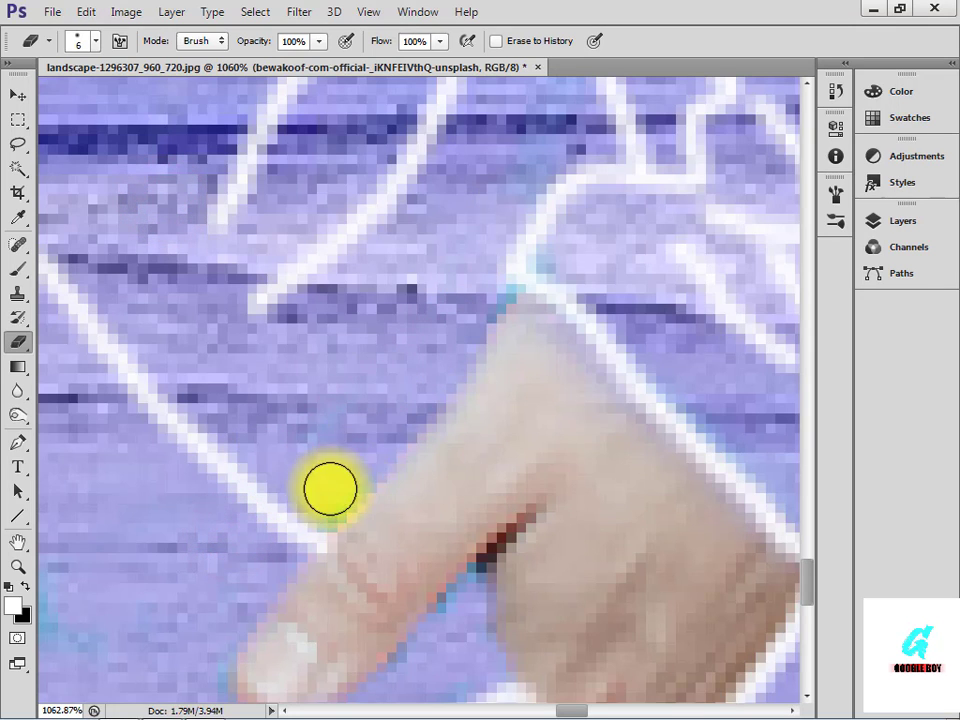
# - Erase the leftover shirt and pocket fabric around the left hand and thumb with the 6 px eraser
pyautogui.moveTo(189, 401); pyautogui.dragTo(925, 322)
pyautogui.moveTo(650, 477); pyautogui.dragTo(886, 297)
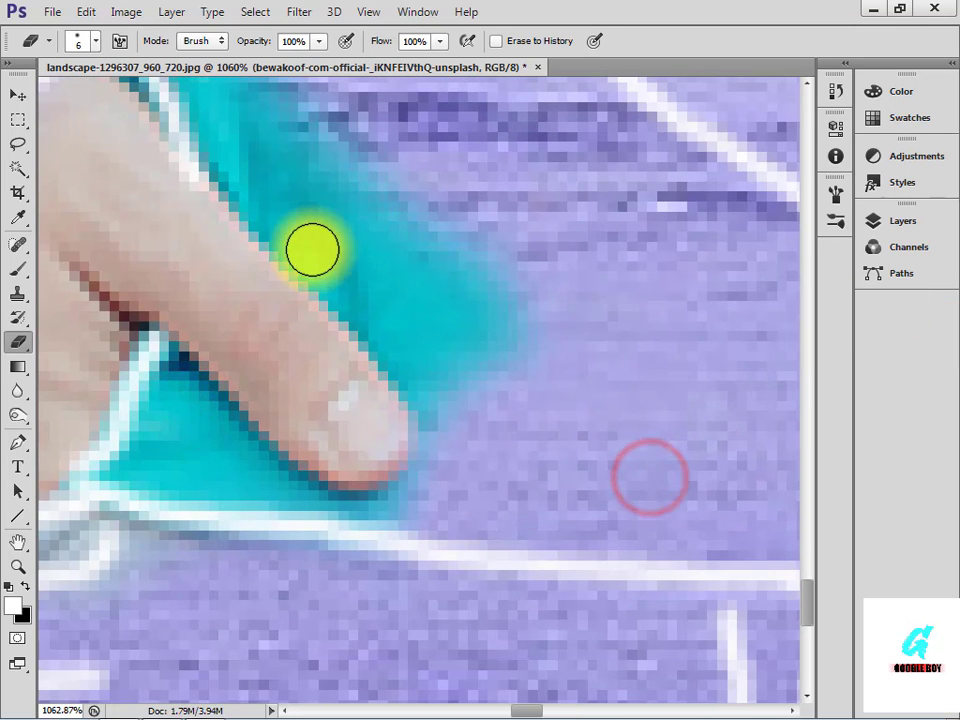
pyautogui.moveTo(312, 249)
pyautogui.mouseDown()
pyautogui.moveTo(371, 326)
pyautogui.moveTo(478, 253)
pyautogui.moveTo(463, 349)
pyautogui.moveTo(450, 257)
pyautogui.mouseUp()
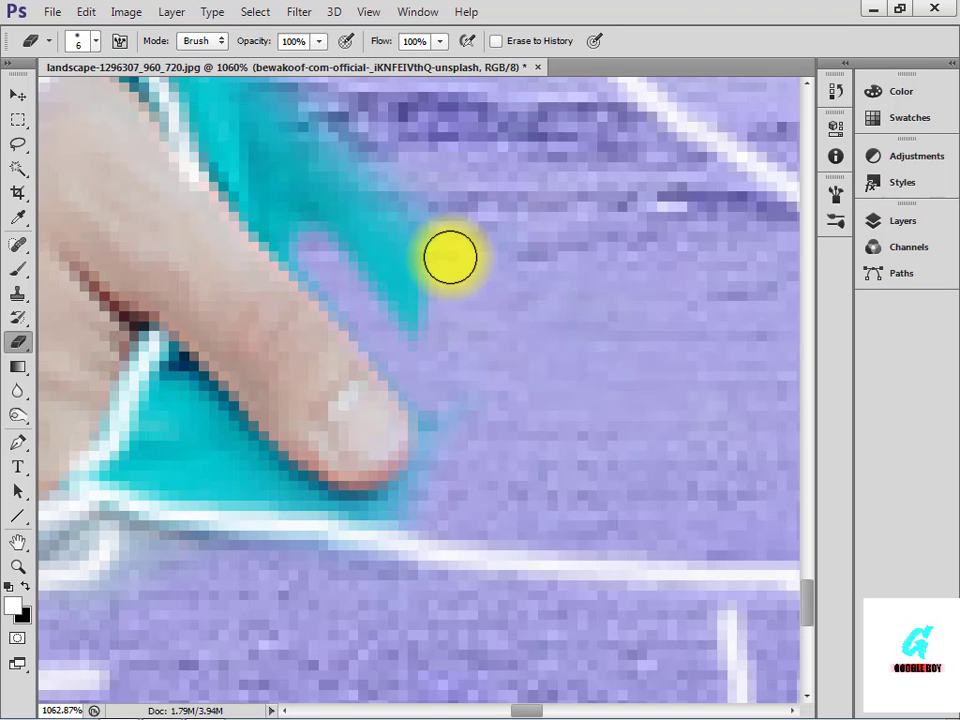
pyautogui.moveTo(407, 199)
pyautogui.mouseDown()
pyautogui.moveTo(384, 240)
pyautogui.moveTo(321, 242)
pyautogui.mouseUp()
pyautogui.moveTo(382, 241); pyautogui.dragTo(577, 501)
pyautogui.moveTo(284, 276)
pyautogui.mouseDown()
pyautogui.moveTo(396, 411)
pyautogui.moveTo(405, 319)
pyautogui.moveTo(414, 399)
pyautogui.moveTo(506, 349)
pyautogui.mouseUp()
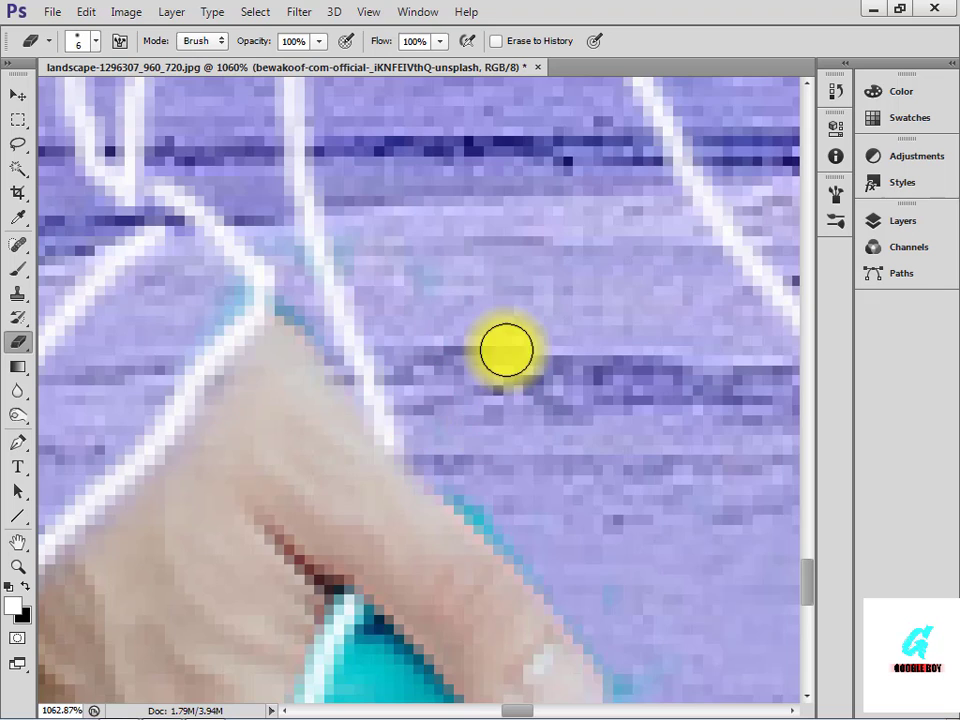
pyautogui.scroll(-2, 506, 349)
pyautogui.click(417, 551)
pyautogui.moveTo(479, 616)
pyautogui.mouseDown()
pyautogui.moveTo(594, 604)
pyautogui.moveTo(517, 479)
pyautogui.mouseUp()
pyautogui.moveTo(360, 621)
pyautogui.mouseDown()
pyautogui.moveTo(467, 656)
pyautogui.moveTo(446, 606)
pyautogui.mouseUp()
pyautogui.scroll(-10, 489, 615)
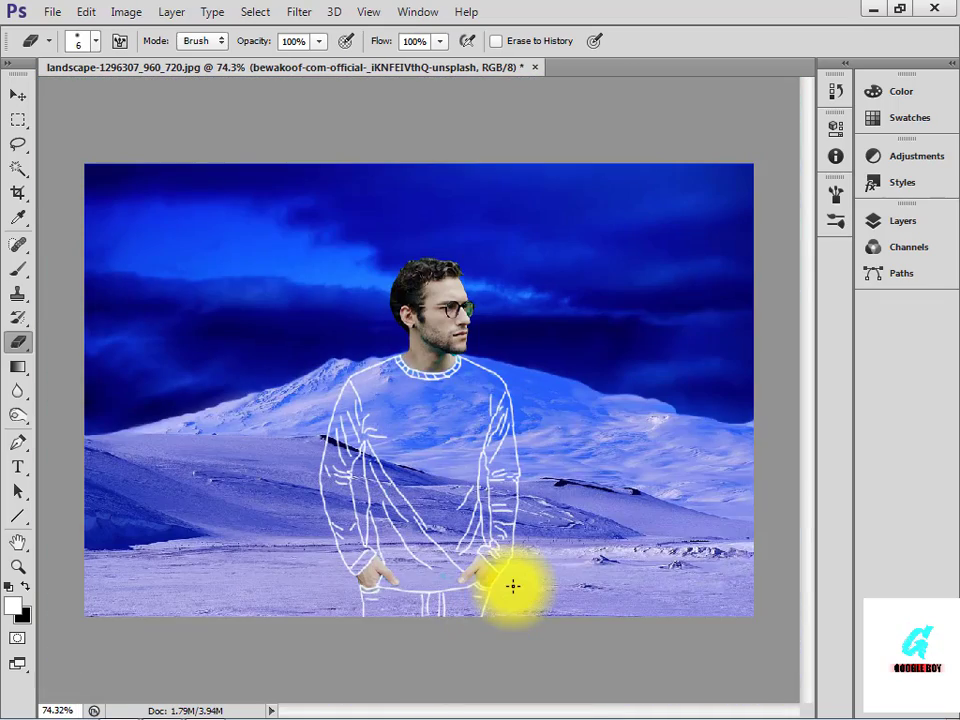
pyautogui.scroll(1, 514, 589)
pyautogui.scroll(-2, 514, 589)
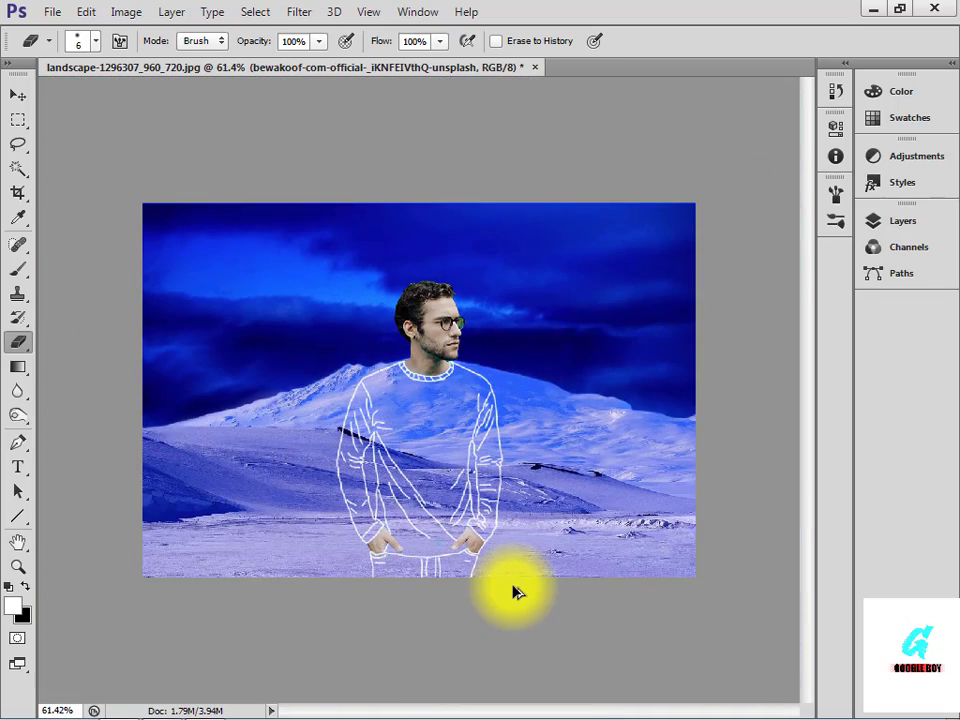
# - Apply a black 2 px outside Stroke layer style to the line-art layer, Layer 1
pyautogui.click(876, 233)
pyautogui.doubleClick(824, 311)
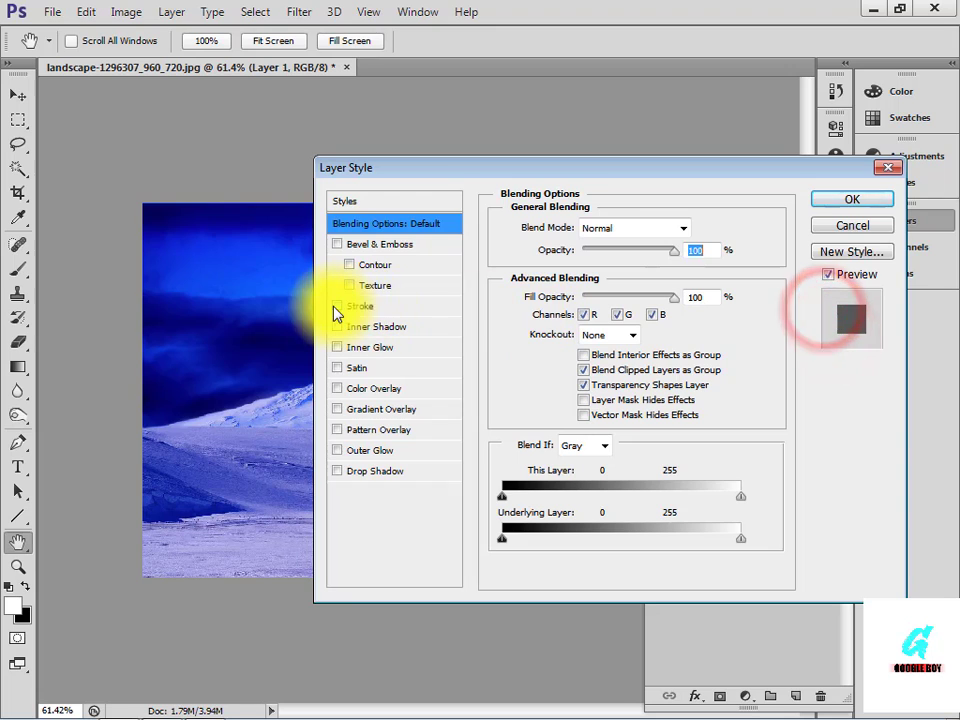
pyautogui.moveTo(475, 177); pyautogui.dragTo(677, 162)
pyautogui.click(562, 289)
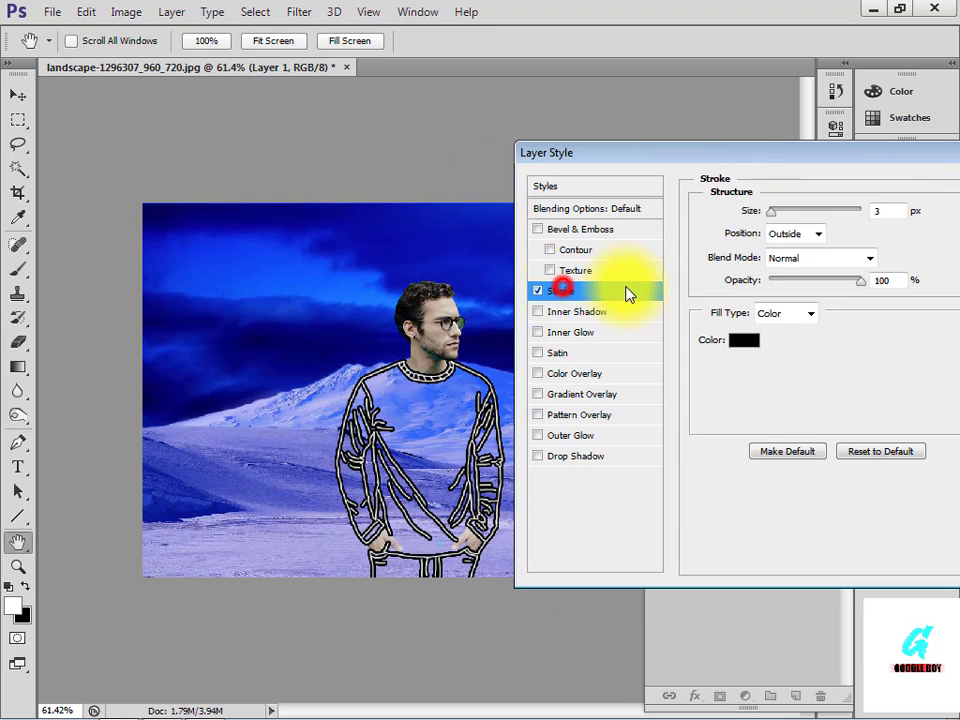
pyautogui.moveTo(775, 222); pyautogui.dragTo(769, 221)
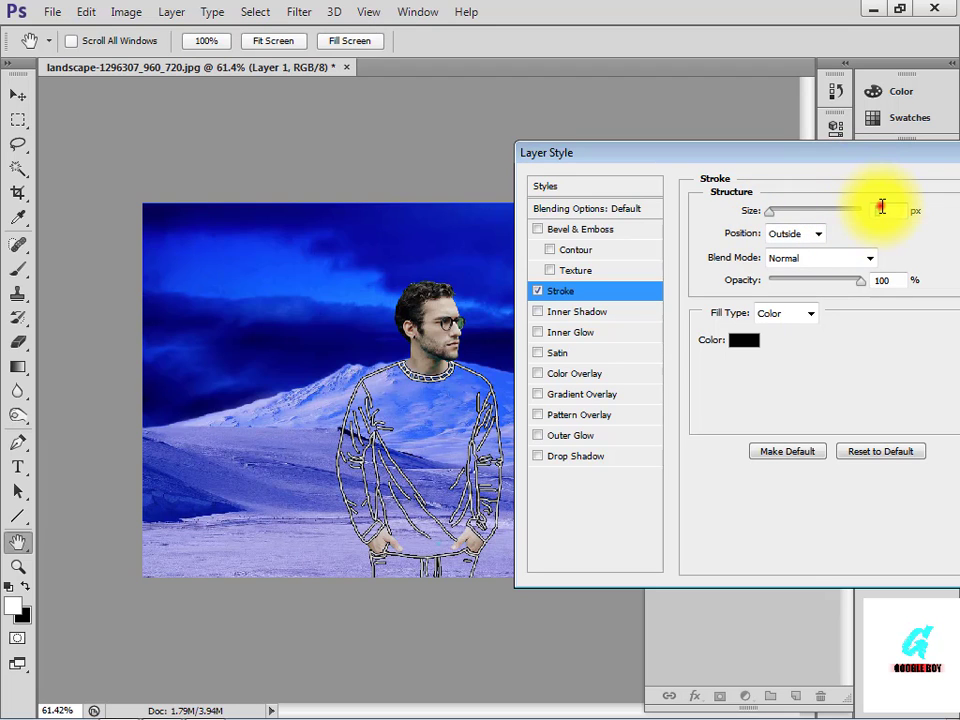
pyautogui.write('2')
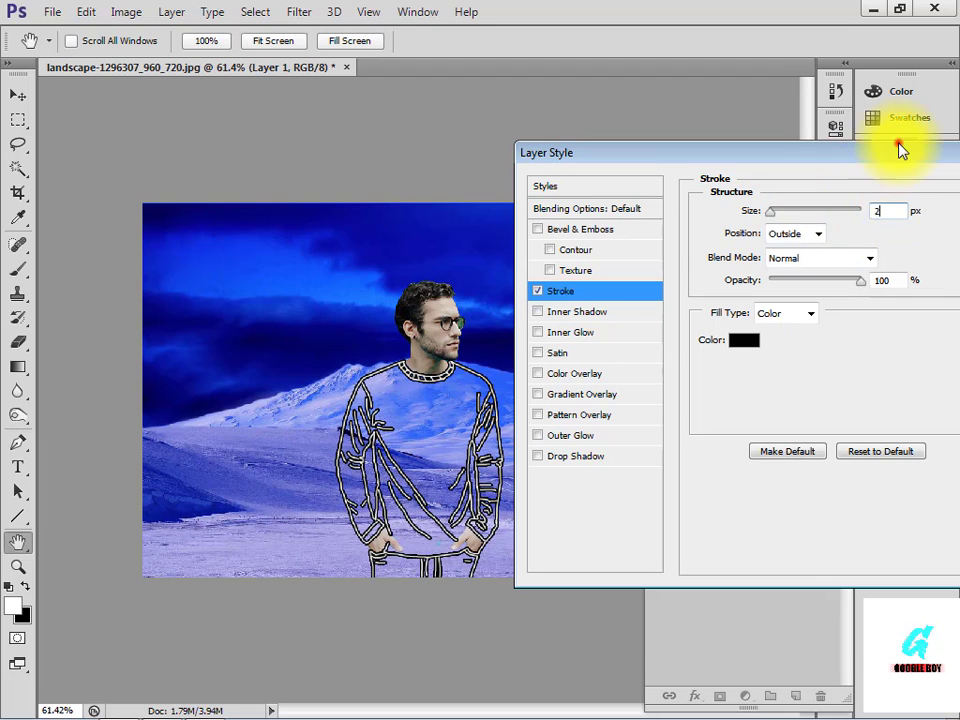
pyautogui.moveTo(900, 150); pyautogui.dragTo(678, 219)
pyautogui.click(818, 254)
pyautogui.click(833, 311)
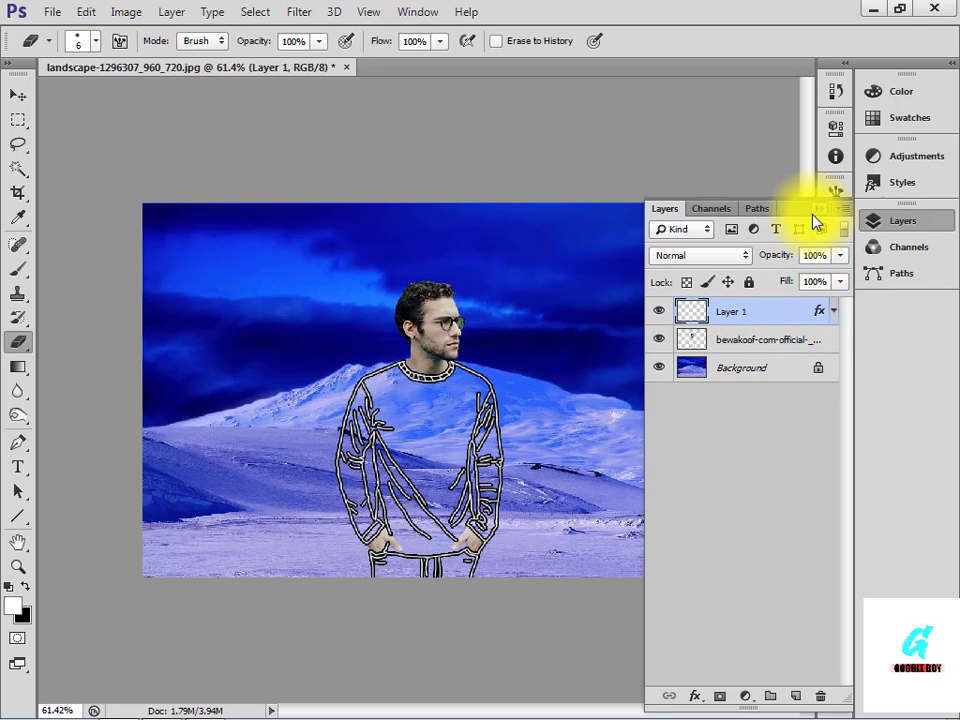
# - Save the finished artwork as a JPEG named "line photo edit" in the "edit pik" folder
pyautogui.click(816, 209)
pyautogui.click(55, 12)
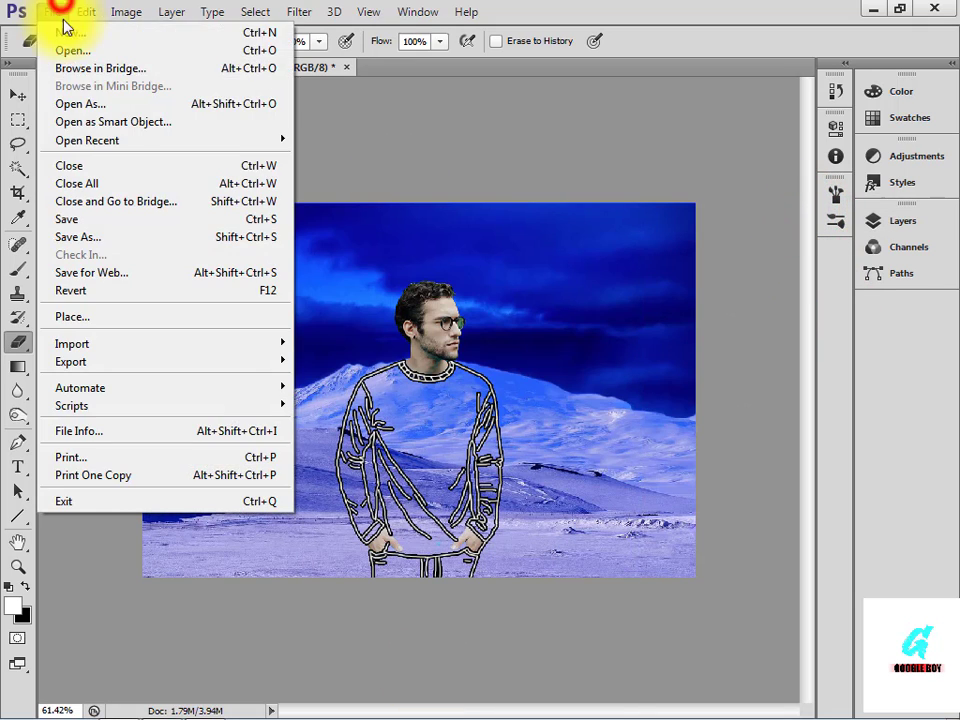
pyautogui.click(430, 166)
pyautogui.click(50, 12)
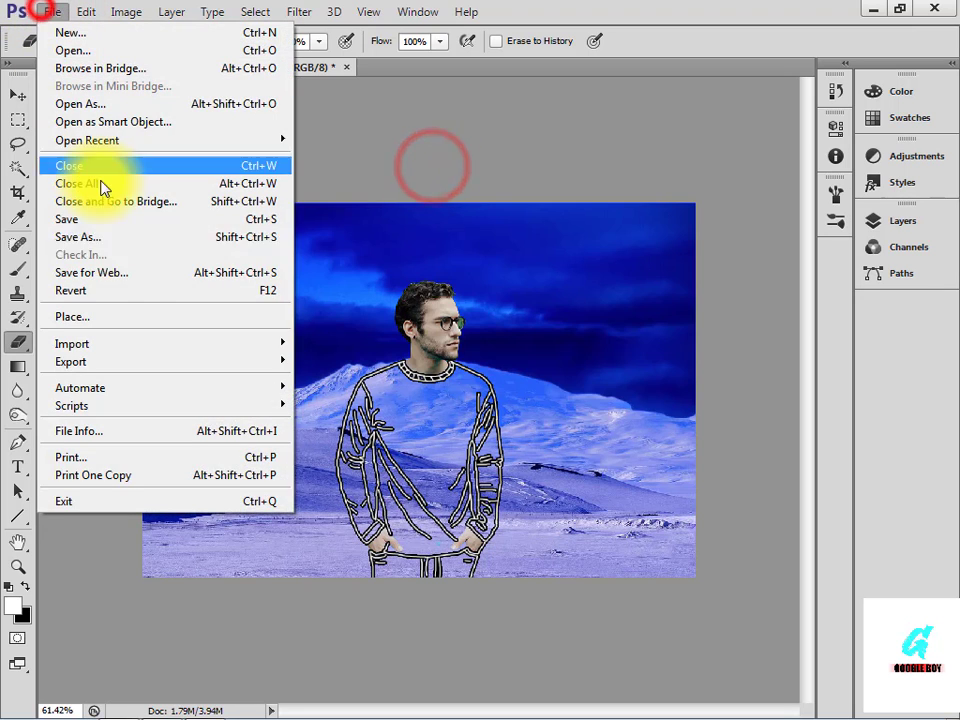
pyautogui.click(127, 240)
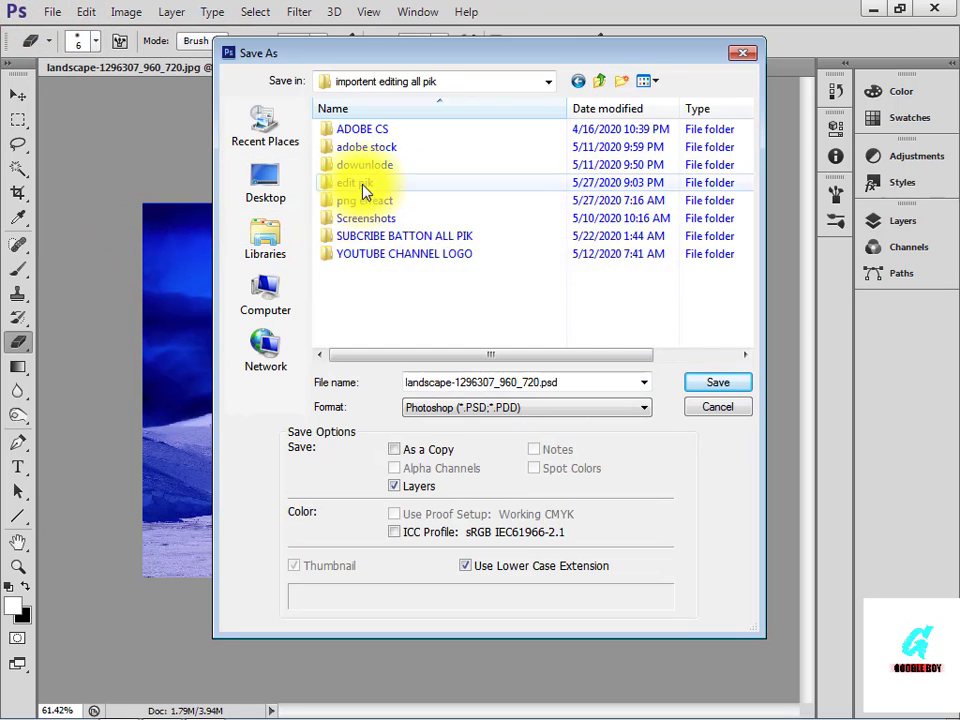
pyautogui.doubleClick(362, 183)
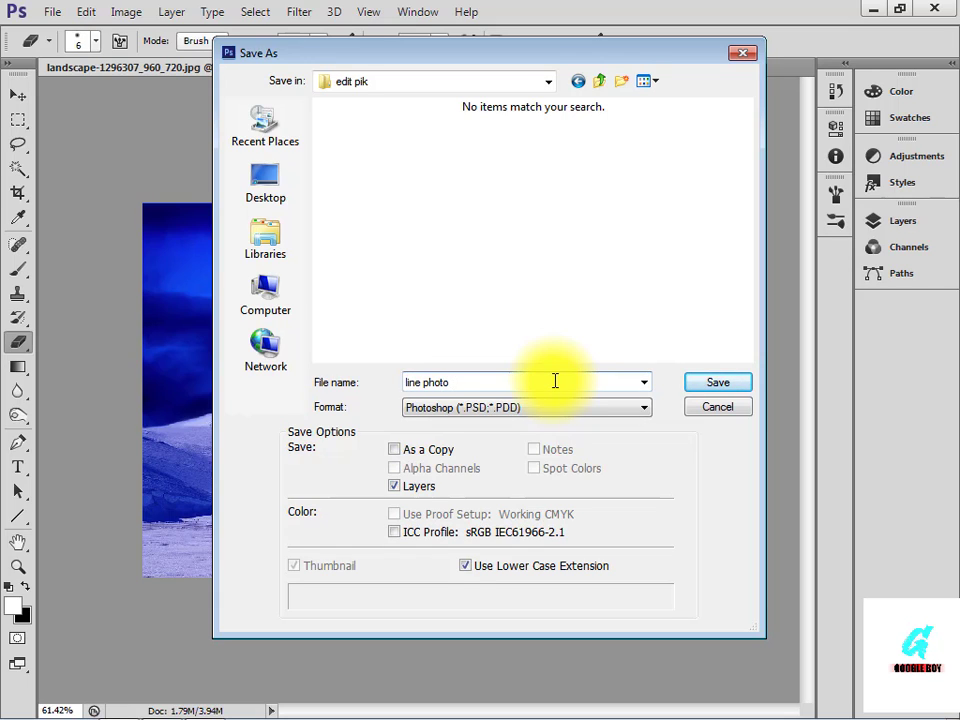
pyautogui.click(604, 407)
pyautogui.click(520, 532)
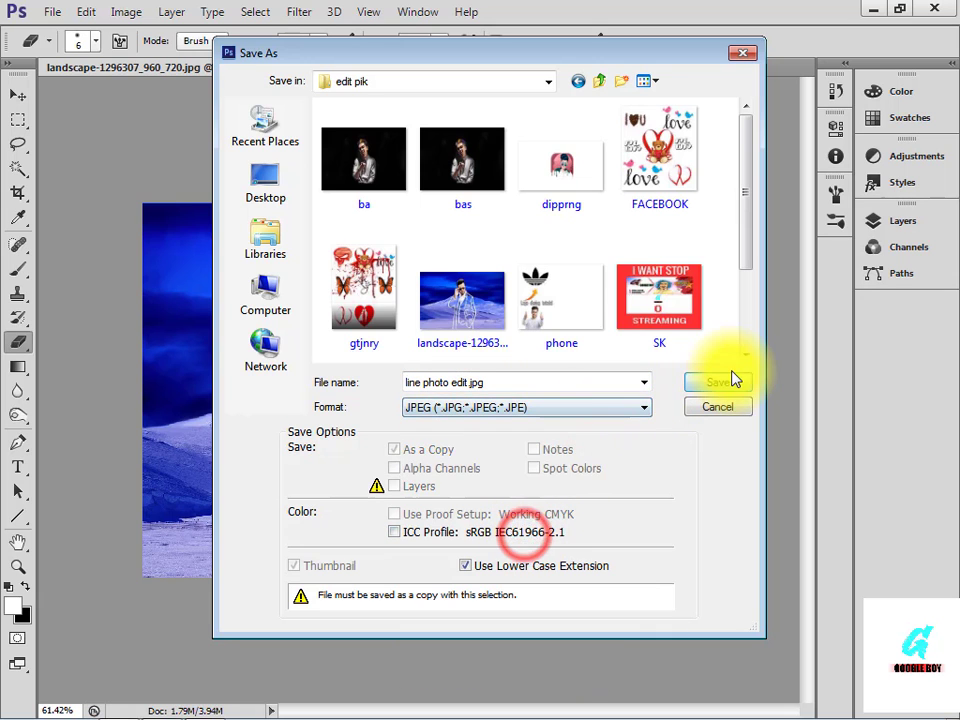
pyautogui.click(718, 381)
pyautogui.click(603, 178)
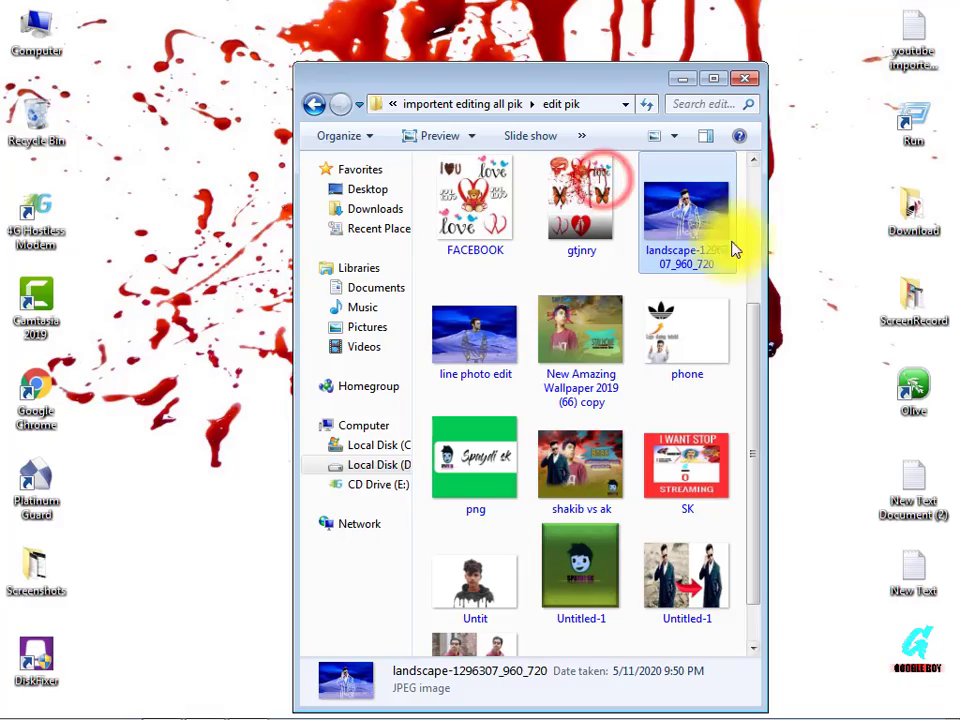
# - View the saved "line photo edit" image and the earlier "landscape-1296307_960_720" image from the "edit pik" folder in Windows Photo Viewer
pyautogui.doubleClick(476, 334)
pyautogui.click(943, 10)
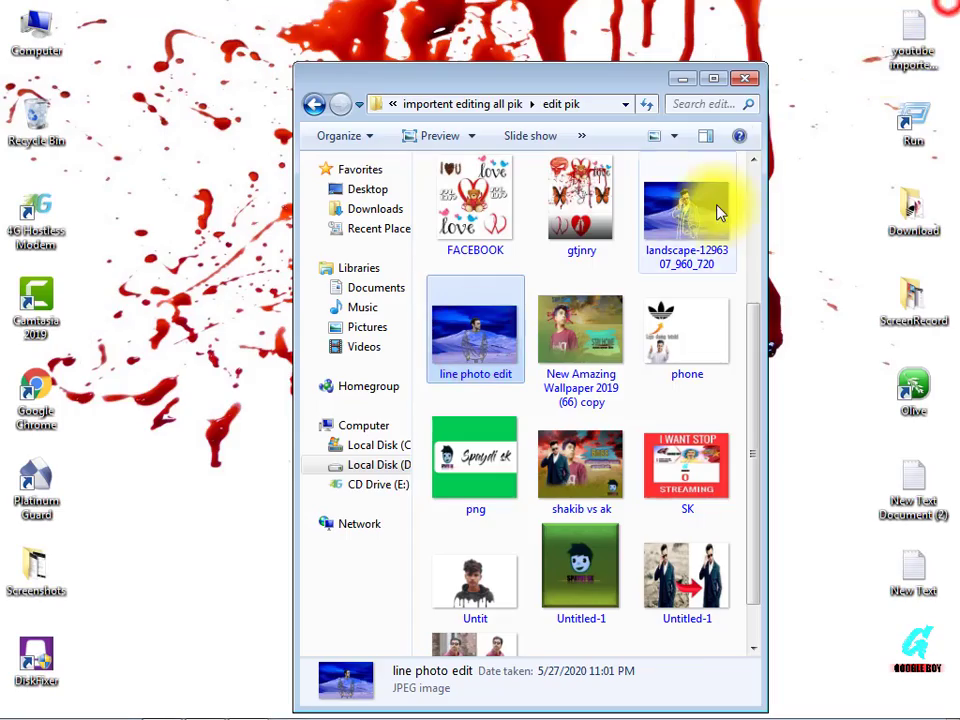
pyautogui.doubleClick(712, 210)
pyautogui.scroll(-1, 621, 263)
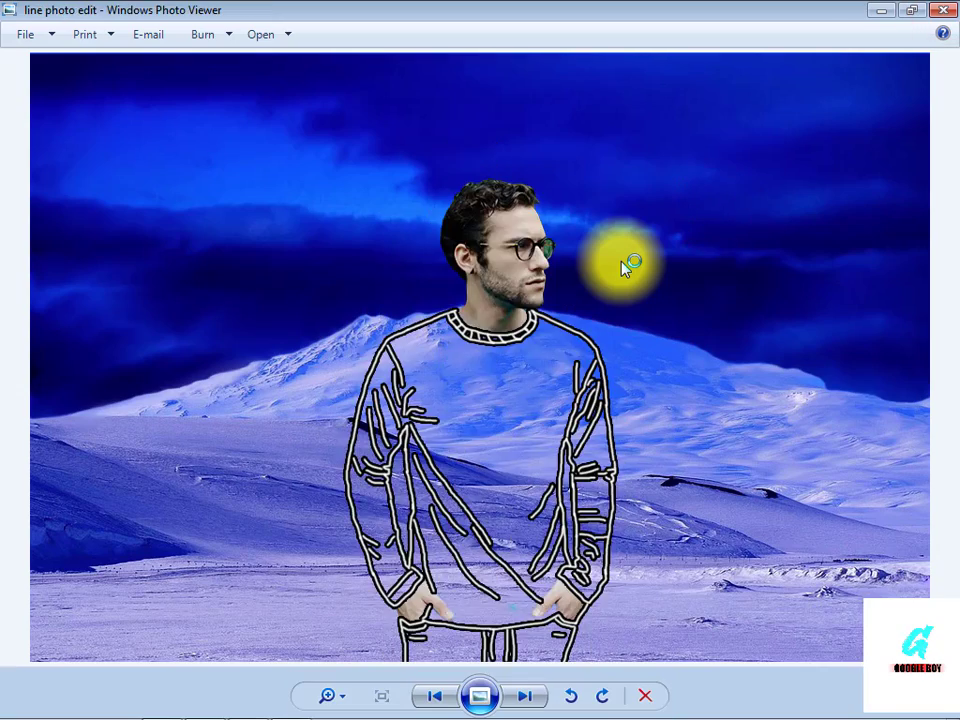